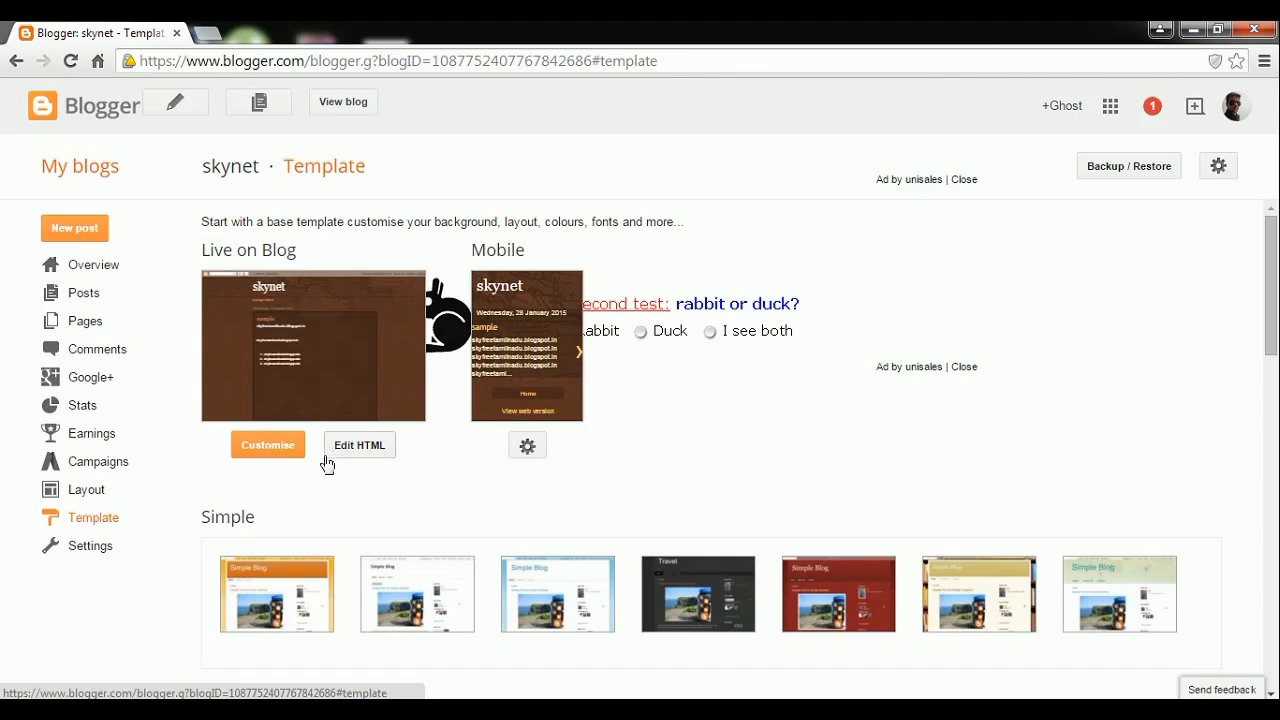
Step: Open the template designer, return to the Template page, and examine the available template families from Simple to Travel
left_click(288, 457)
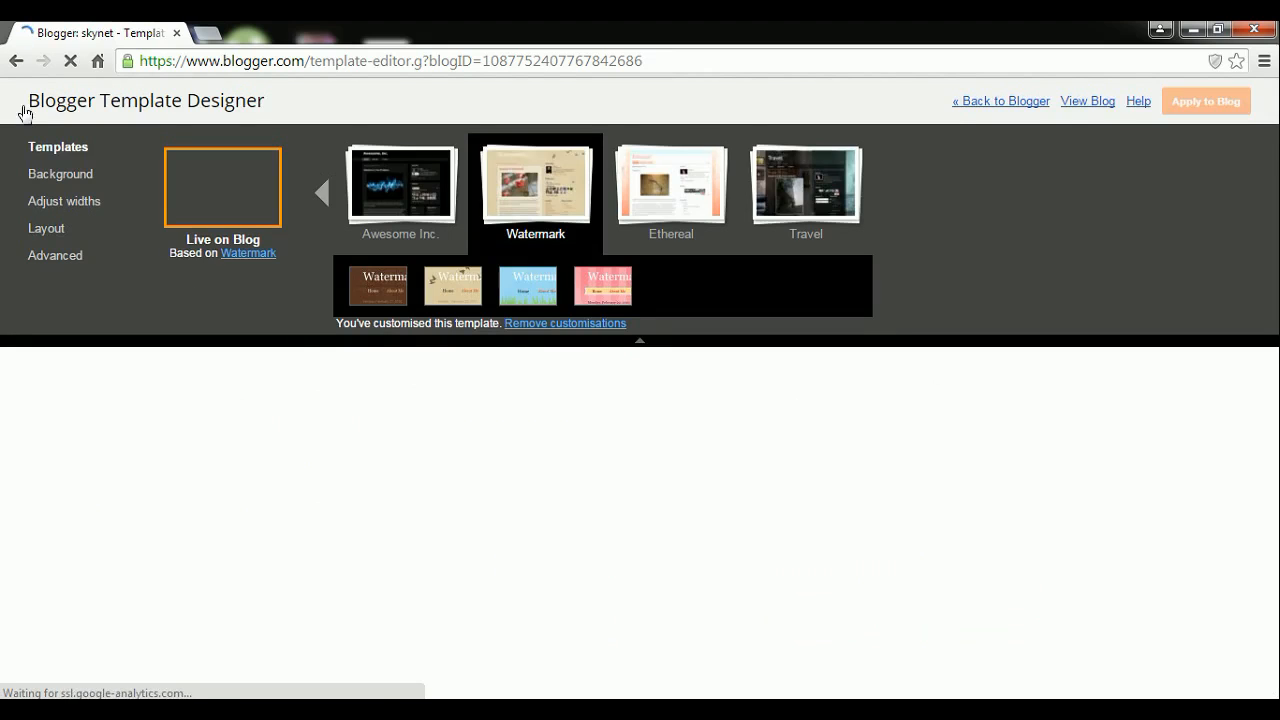
left_click(1000, 101)
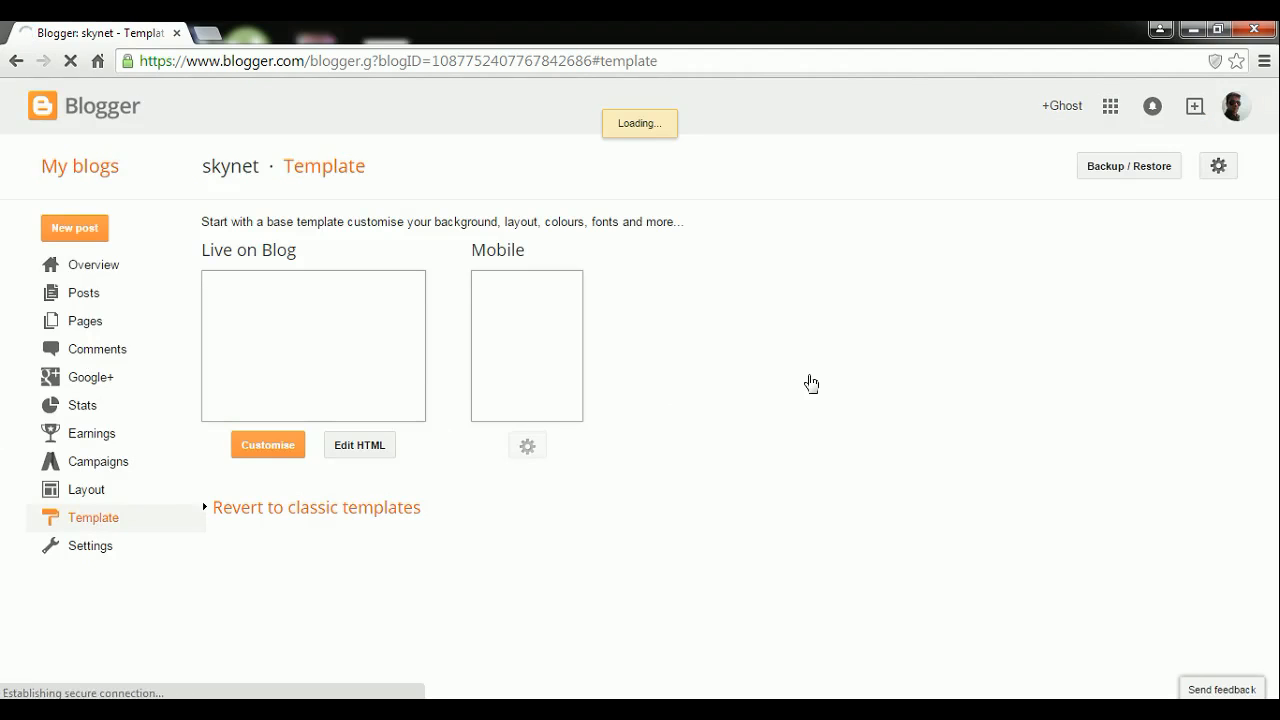
scroll(997, 471, "down", 4)
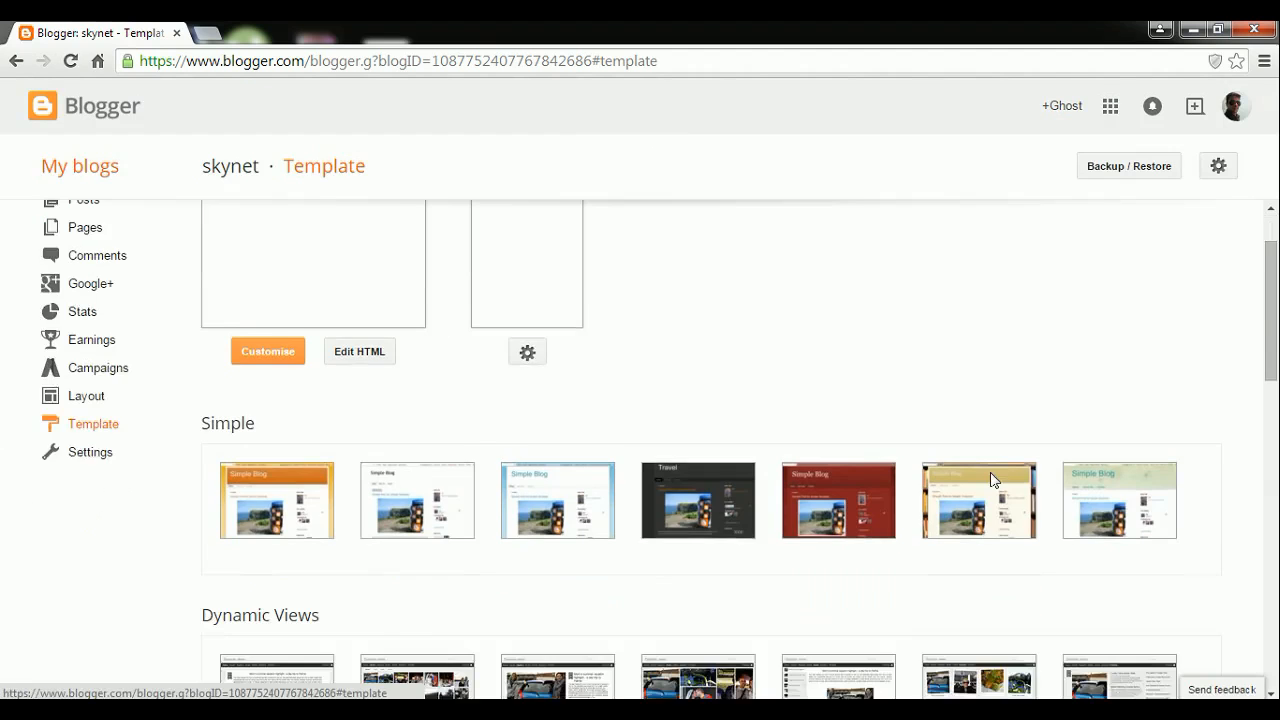
scroll(671, 557, "down", 1)
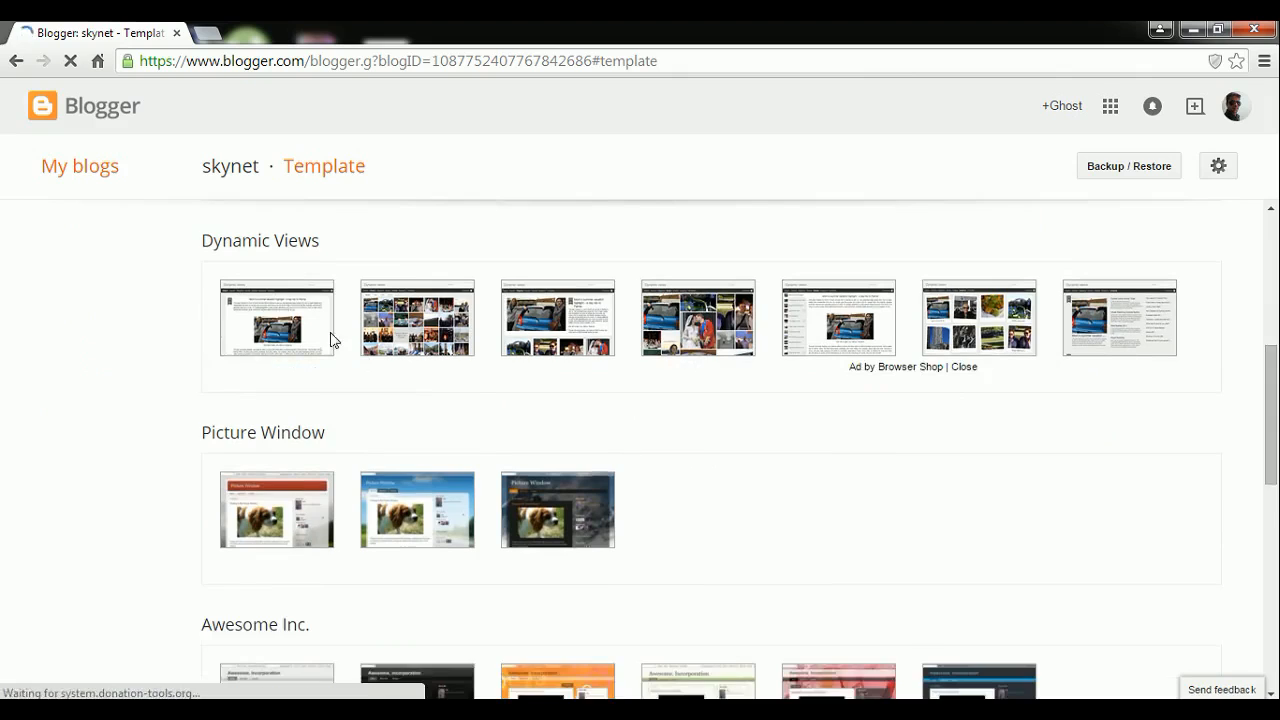
scroll(549, 438, "down", 1)
scroll(786, 627, "down", 1)
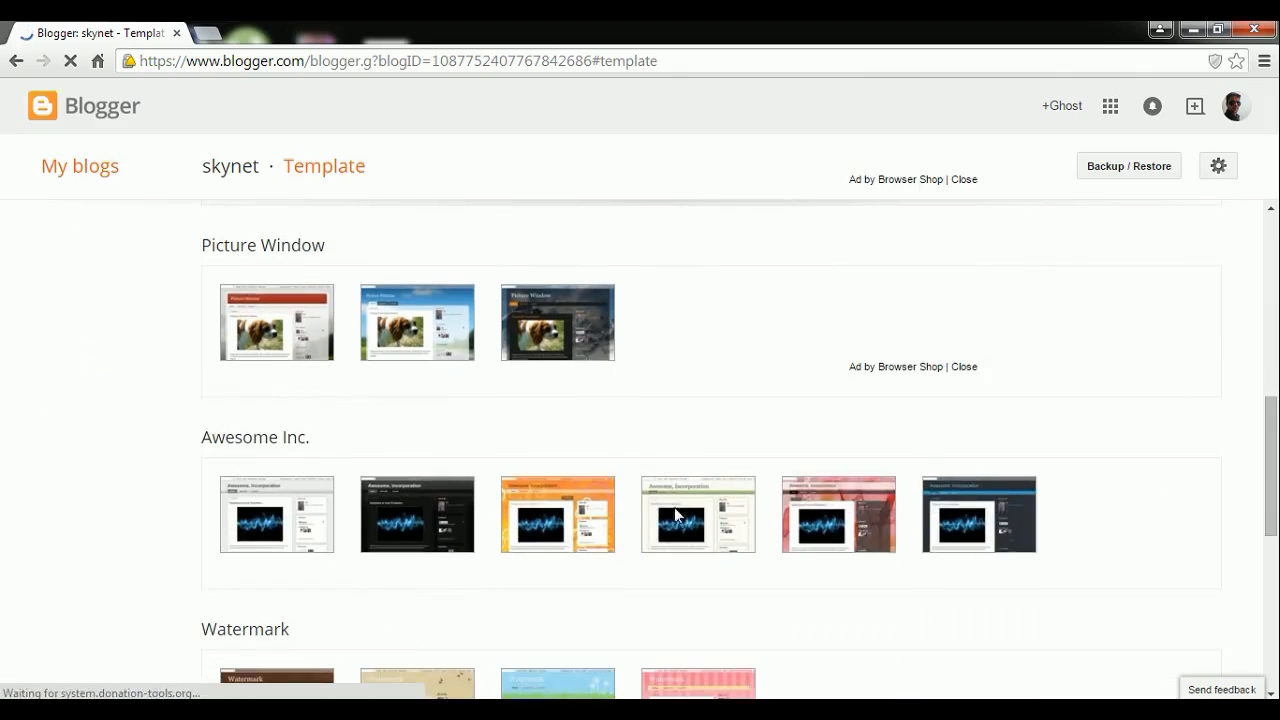
scroll(687, 563, "down", 1)
scroll(714, 437, "down", 2)
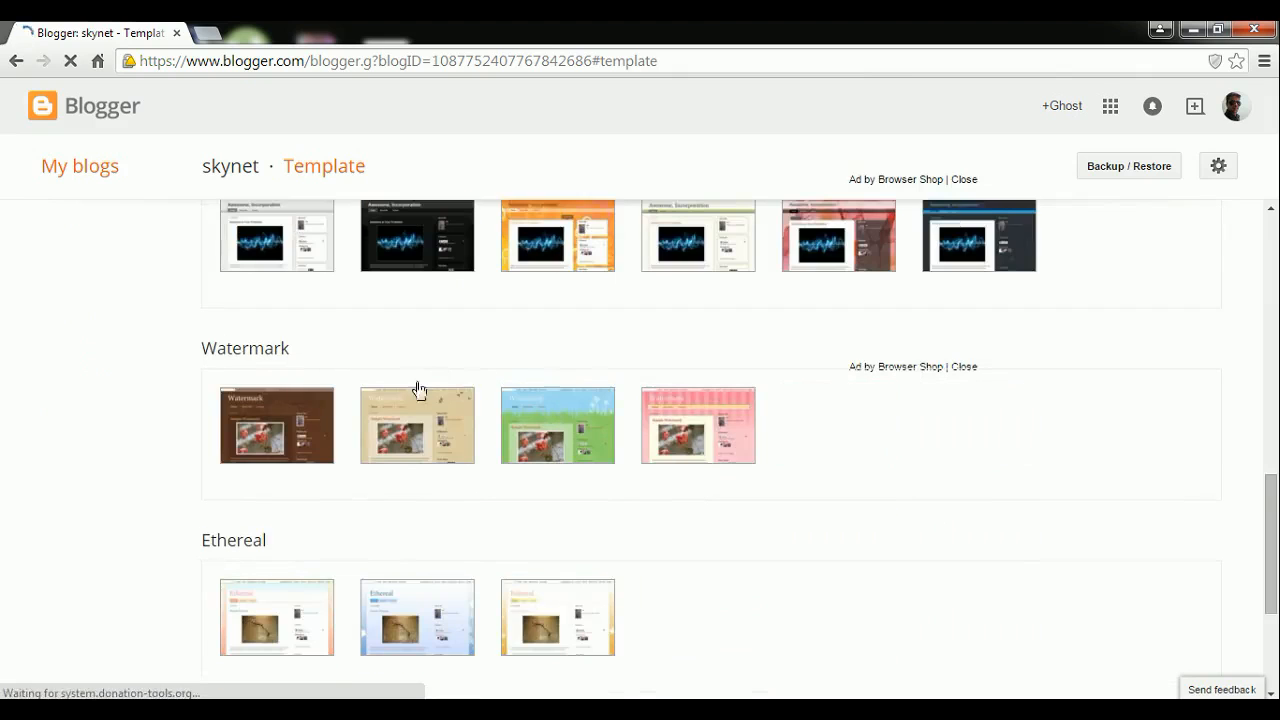
scroll(740, 503, "down", 1)
scroll(340, 551, "down", 2)
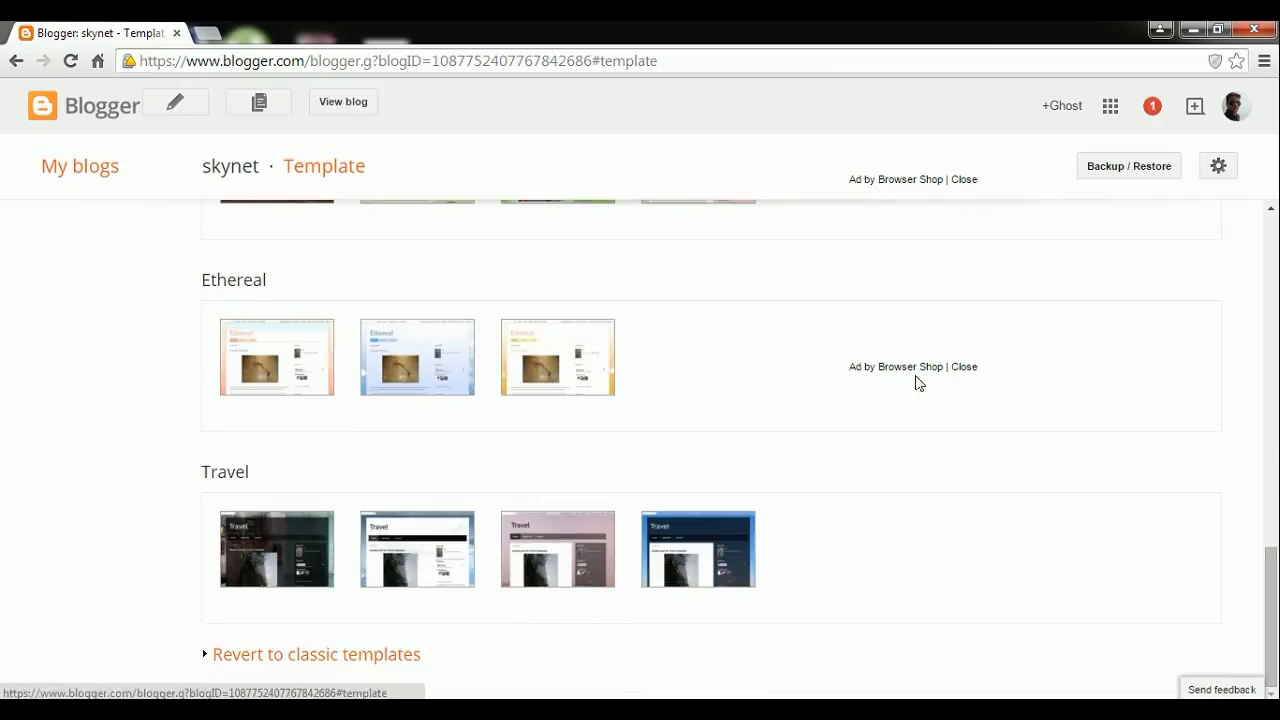
scroll(649, 420, "up", 9)
scroll(729, 482, "up", 2)
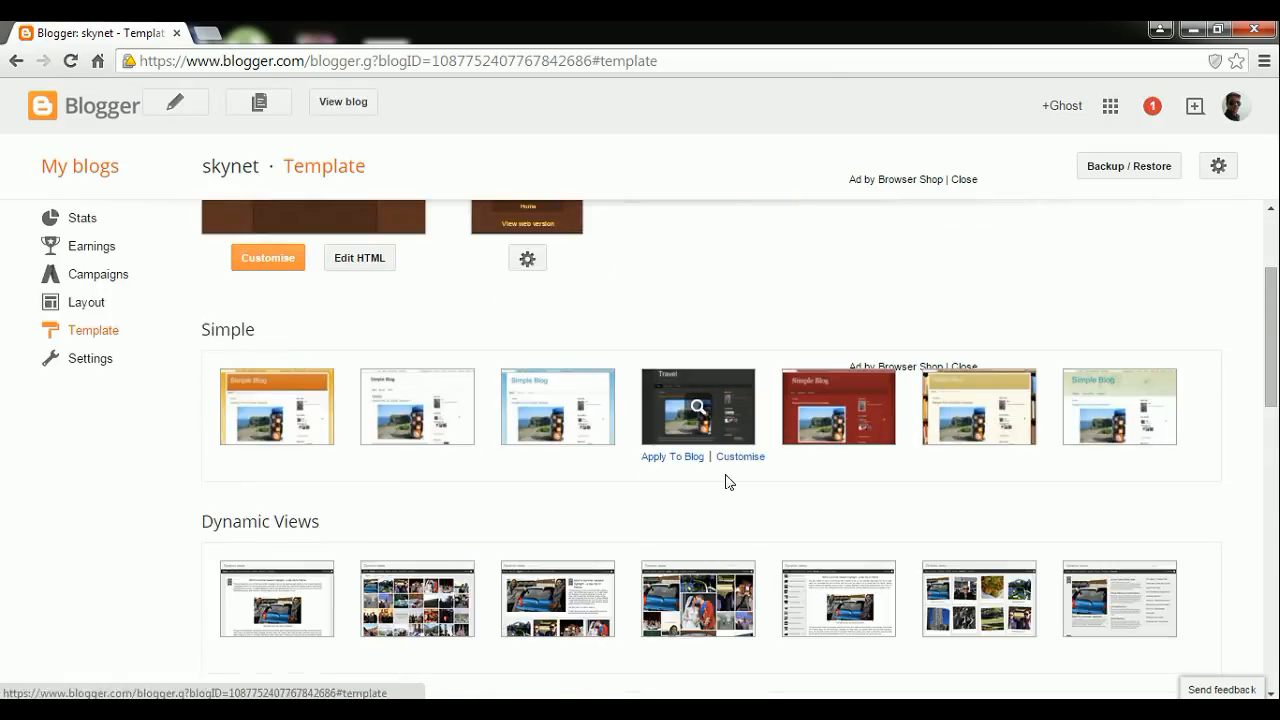
Step: Apply the third, dark Picture Window template to the skynet blog
scroll(729, 482, "down", 2)
scroll(743, 300, "up", 1)
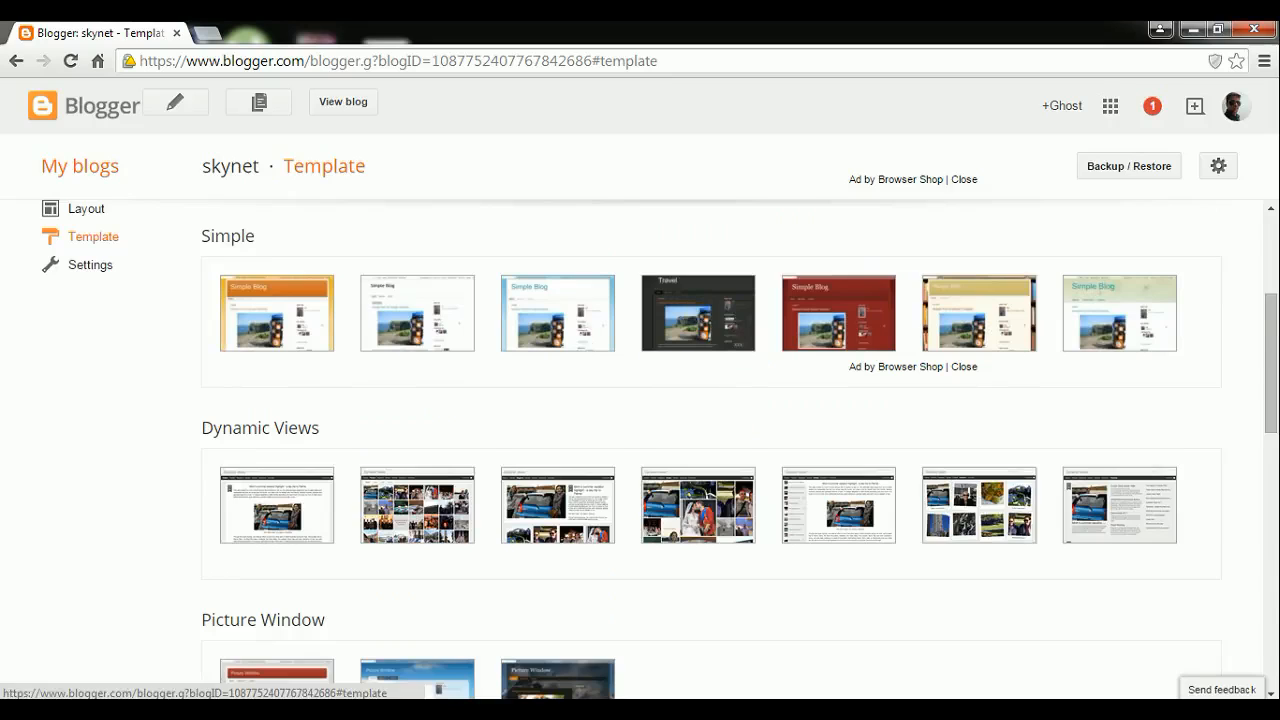
scroll(634, 609, "down", 1)
scroll(443, 451, "down", 2)
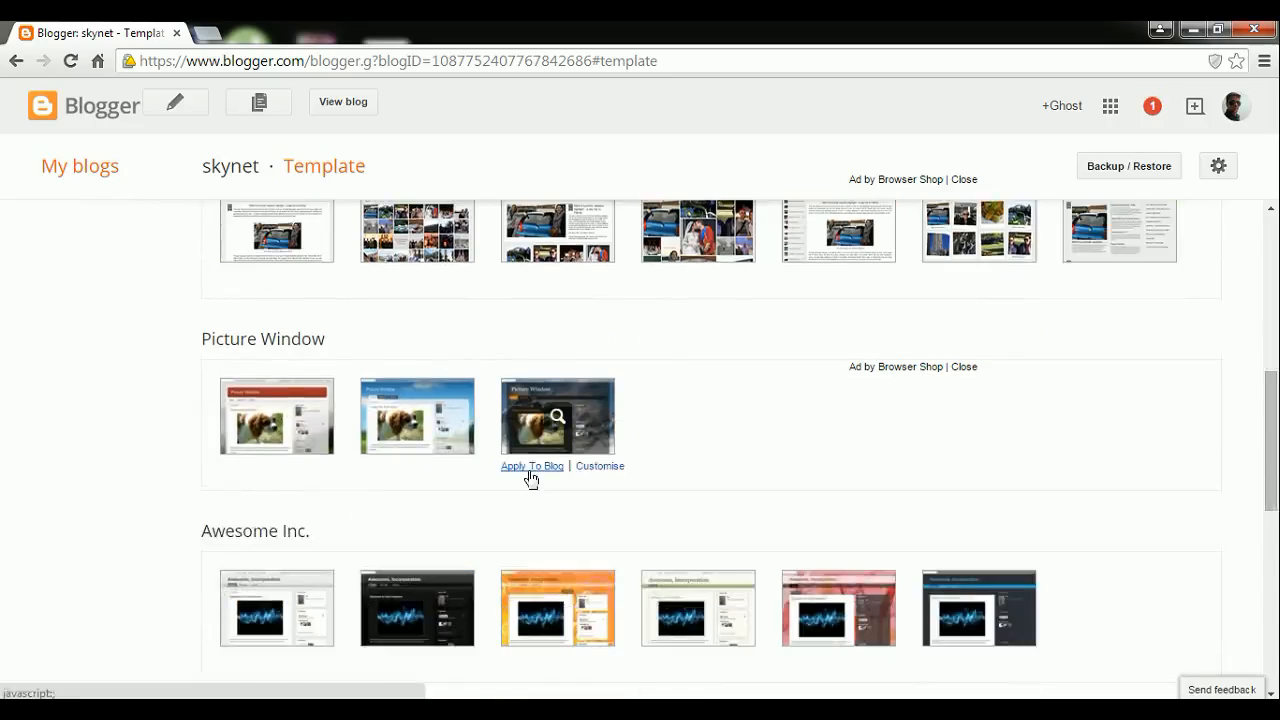
left_click(531, 466)
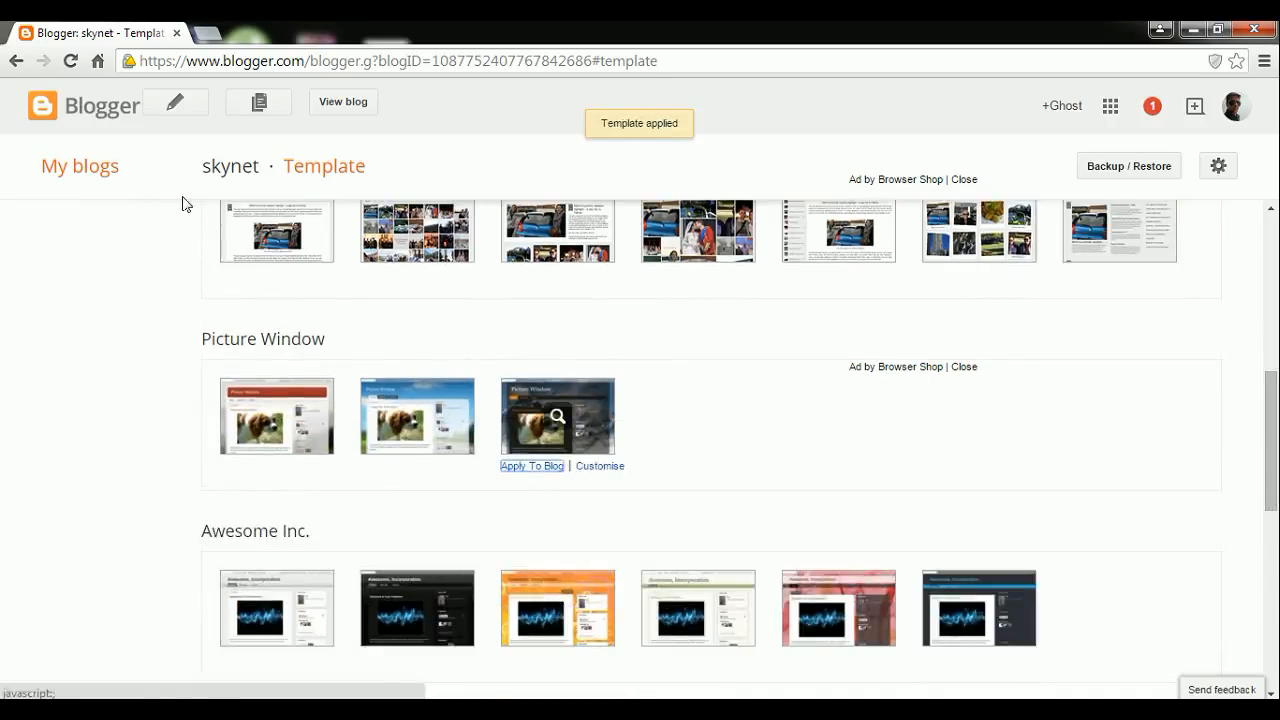
Step: Open the live skynet blog in a separate browser page to check the applied template
left_click(346, 104)
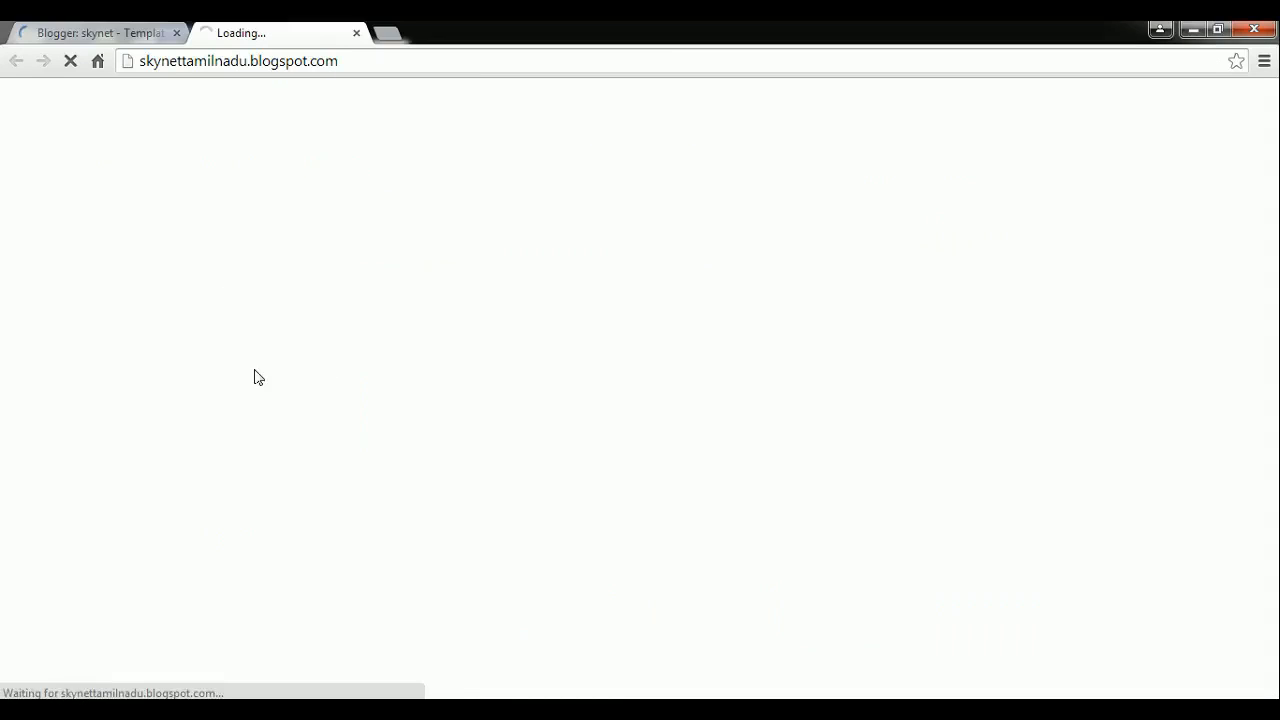
left_click(107, 26)
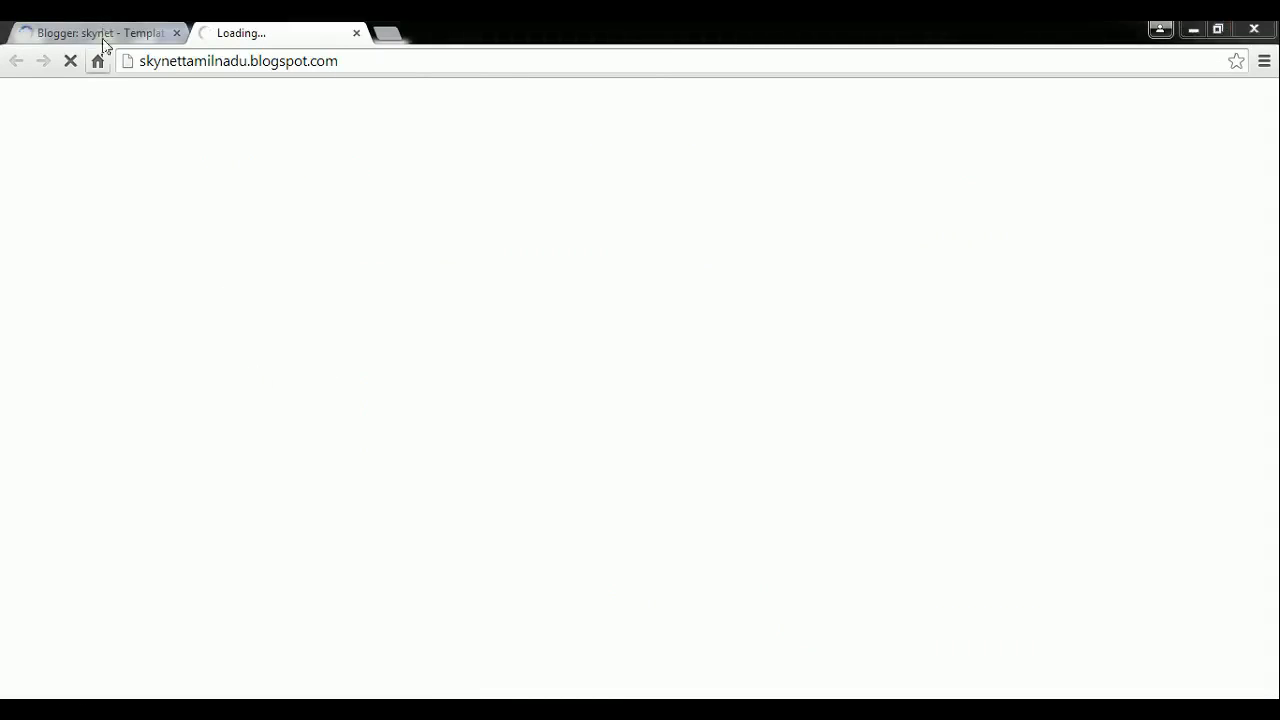
left_click(236, 34)
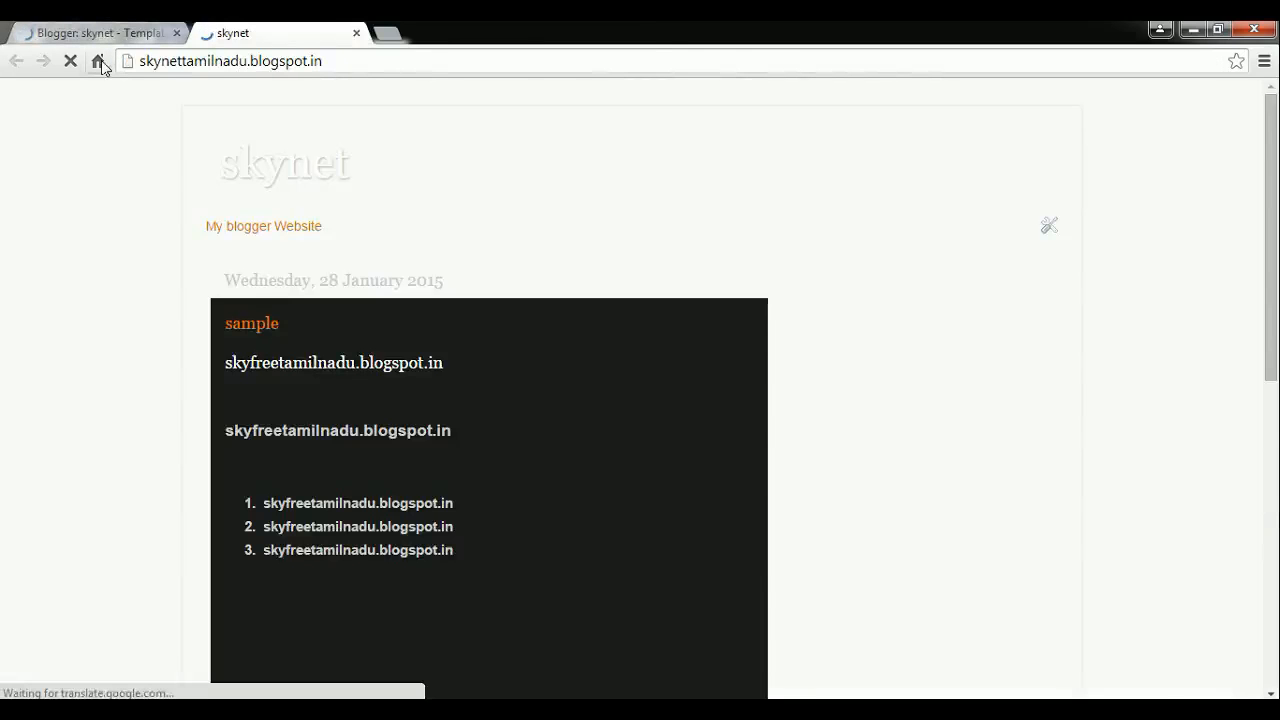
left_click(104, 38)
left_click(250, 35)
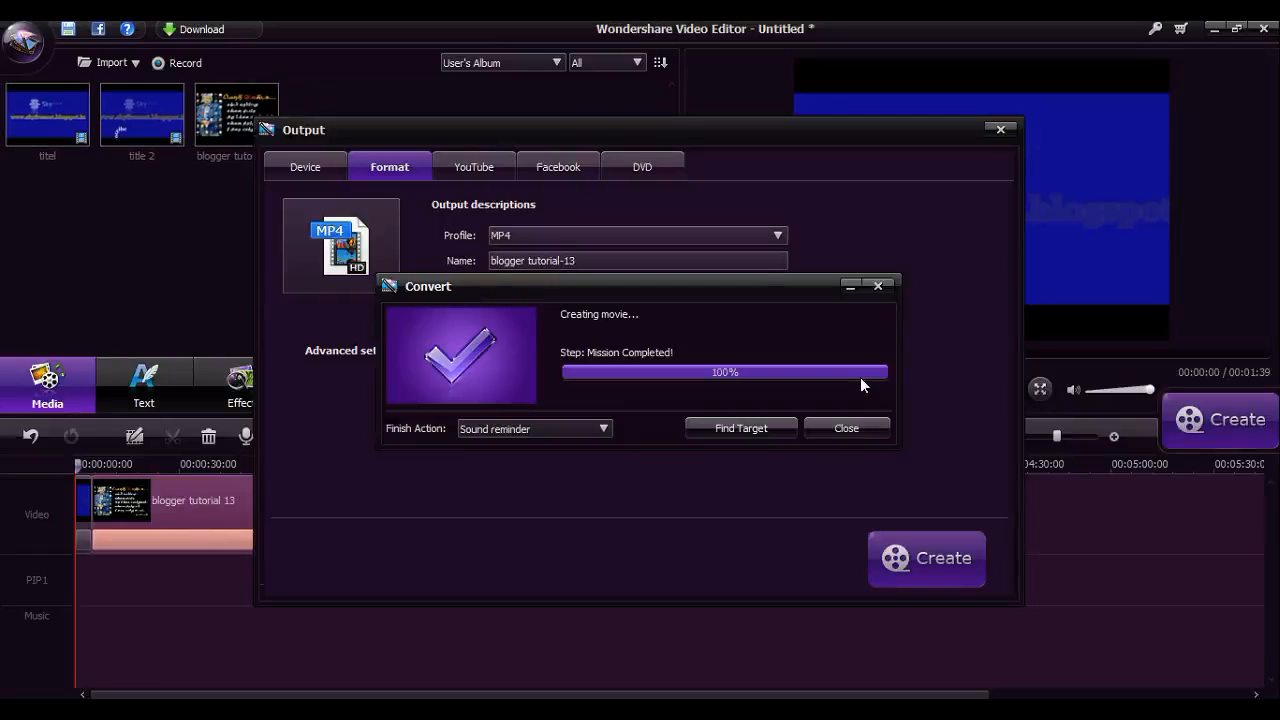
Step: Dismiss the completed conversion and output dialogs in Wondershare Video Editor and minimise the editor to return to the browser
left_click(878, 286)
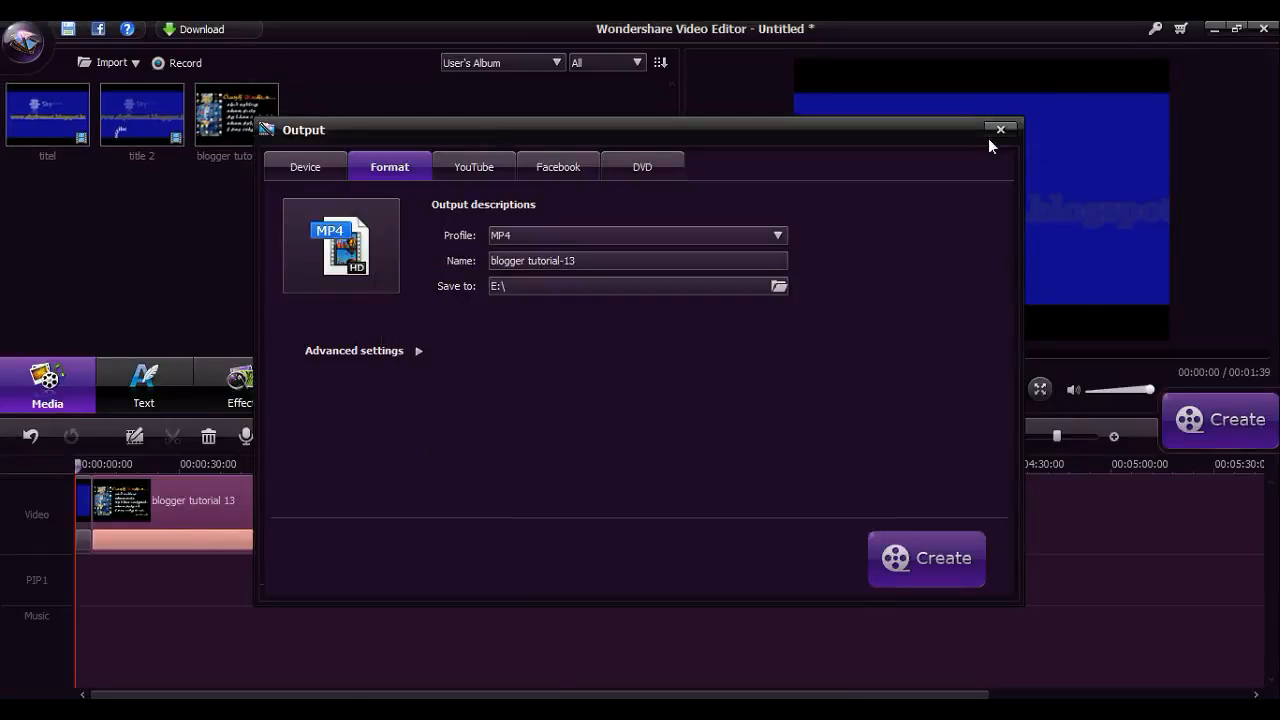
left_click(999, 130)
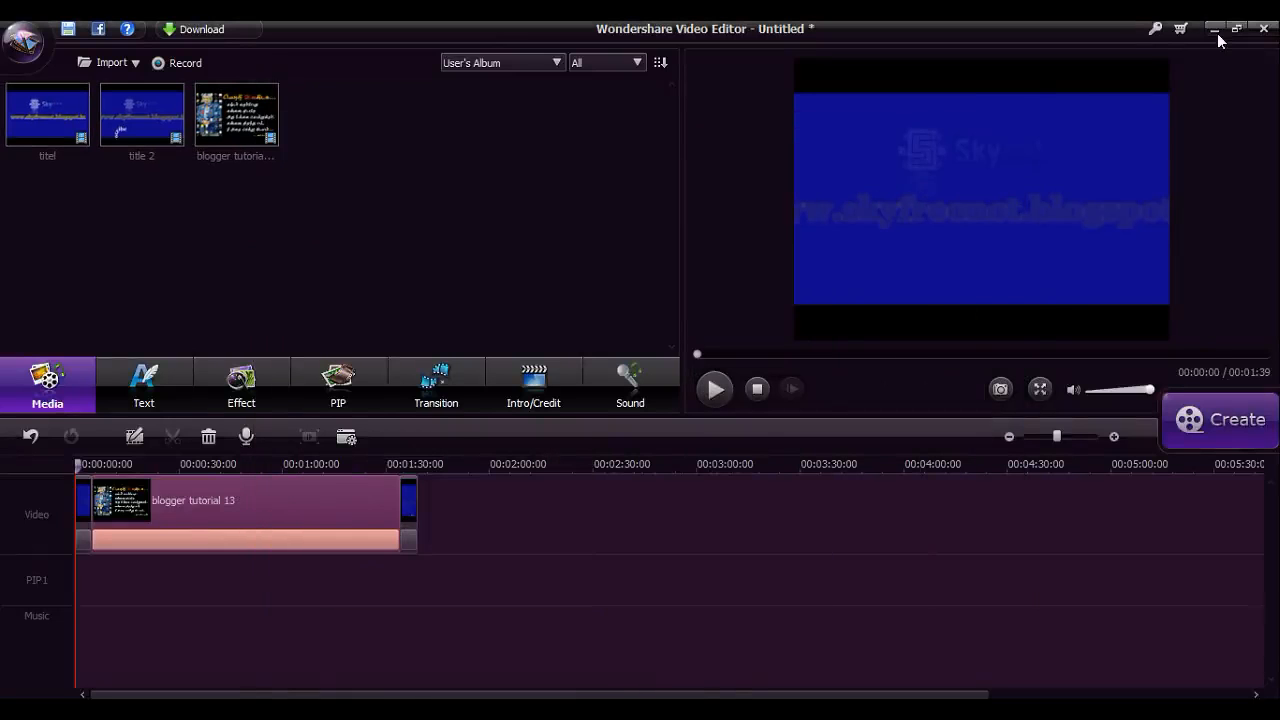
left_click(1217, 33)
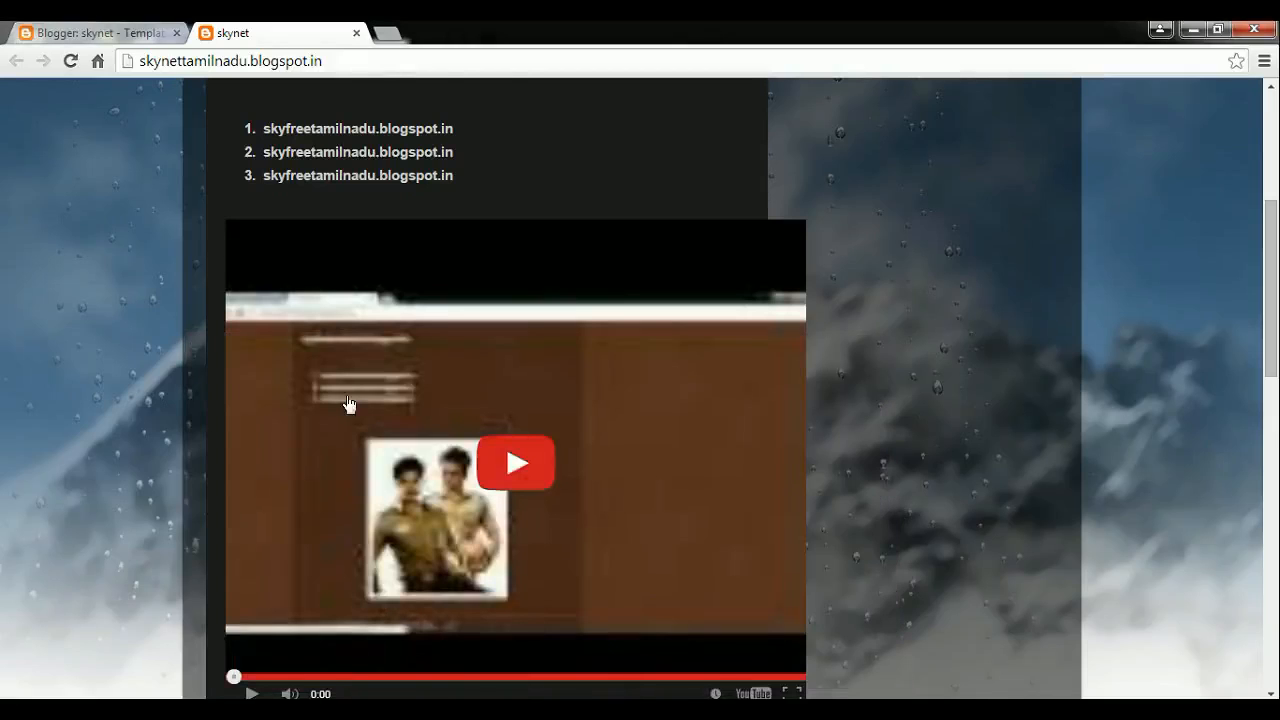
Step: Look over the live blog from its post down to the share gadgets and back to the header
scroll(913, 292, "down", 10)
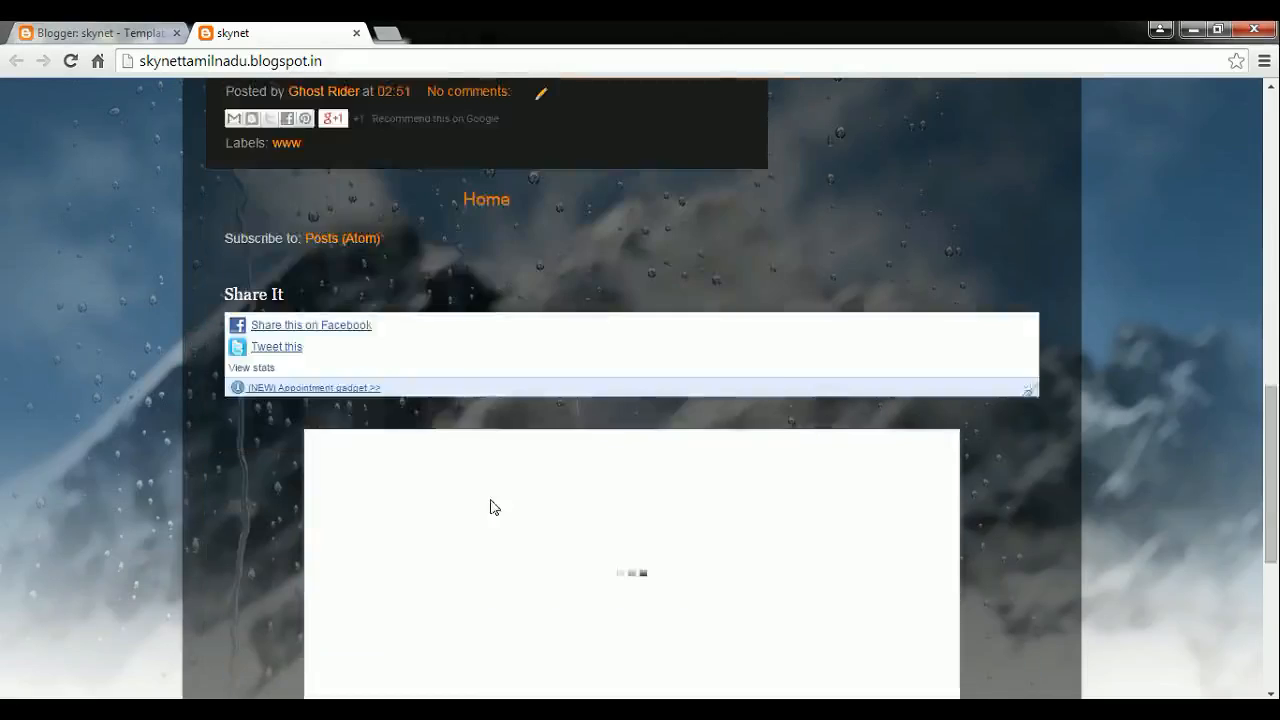
scroll(624, 320, "up", 5)
scroll(624, 320, "up", 5)
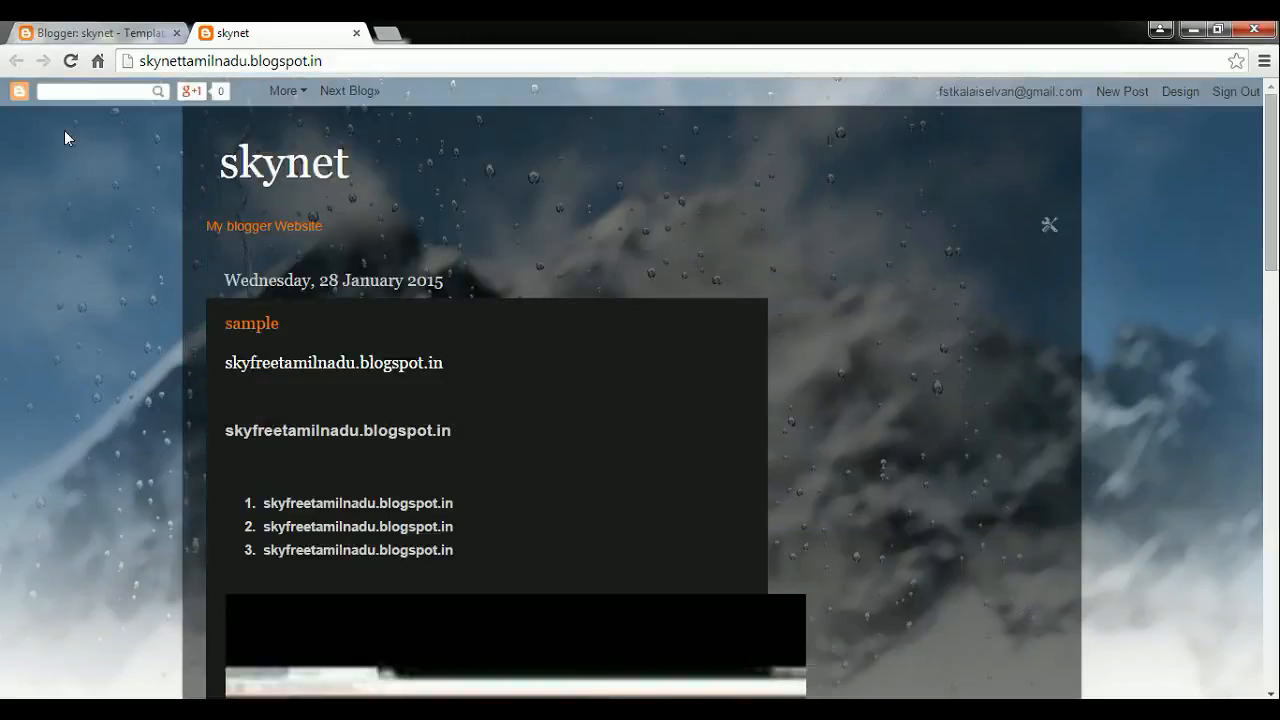
Step: Return to the blog's Template page, open the live template for customisation, and show the remaining template families
left_click(83, 38)
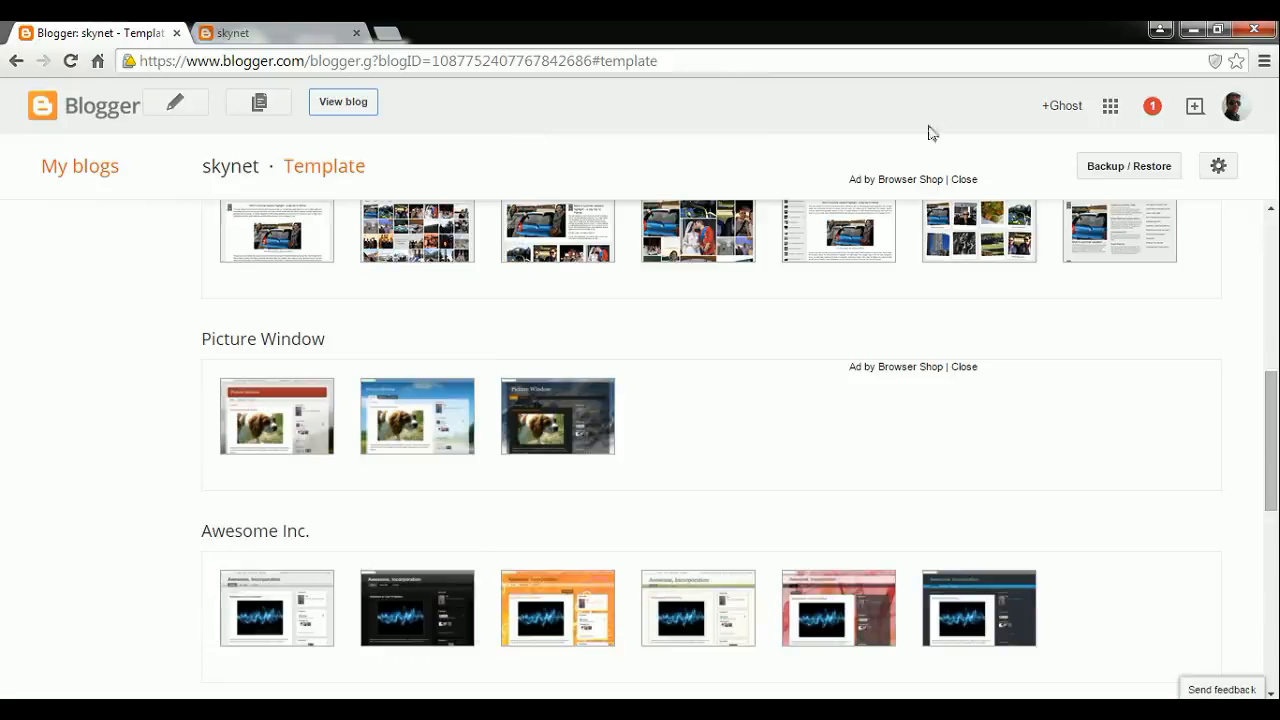
scroll(760, 440, "up", 4)
scroll(725, 350, "up", 2)
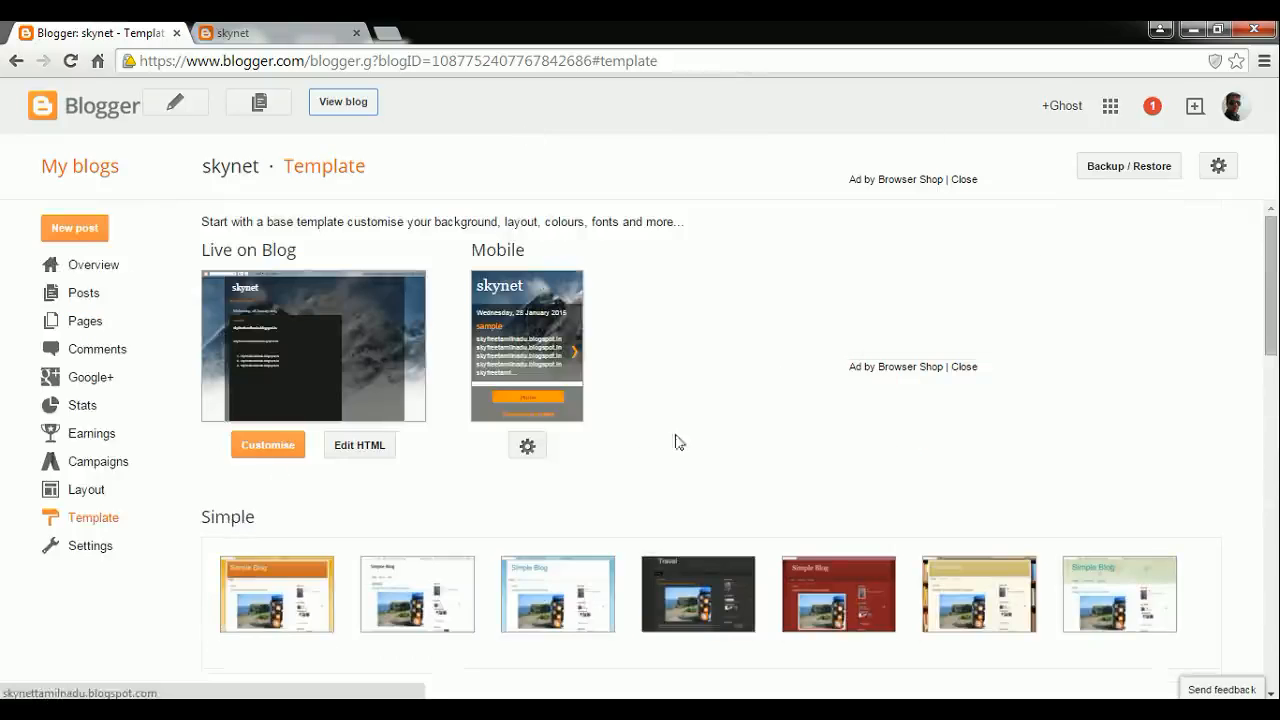
left_click(277, 458)
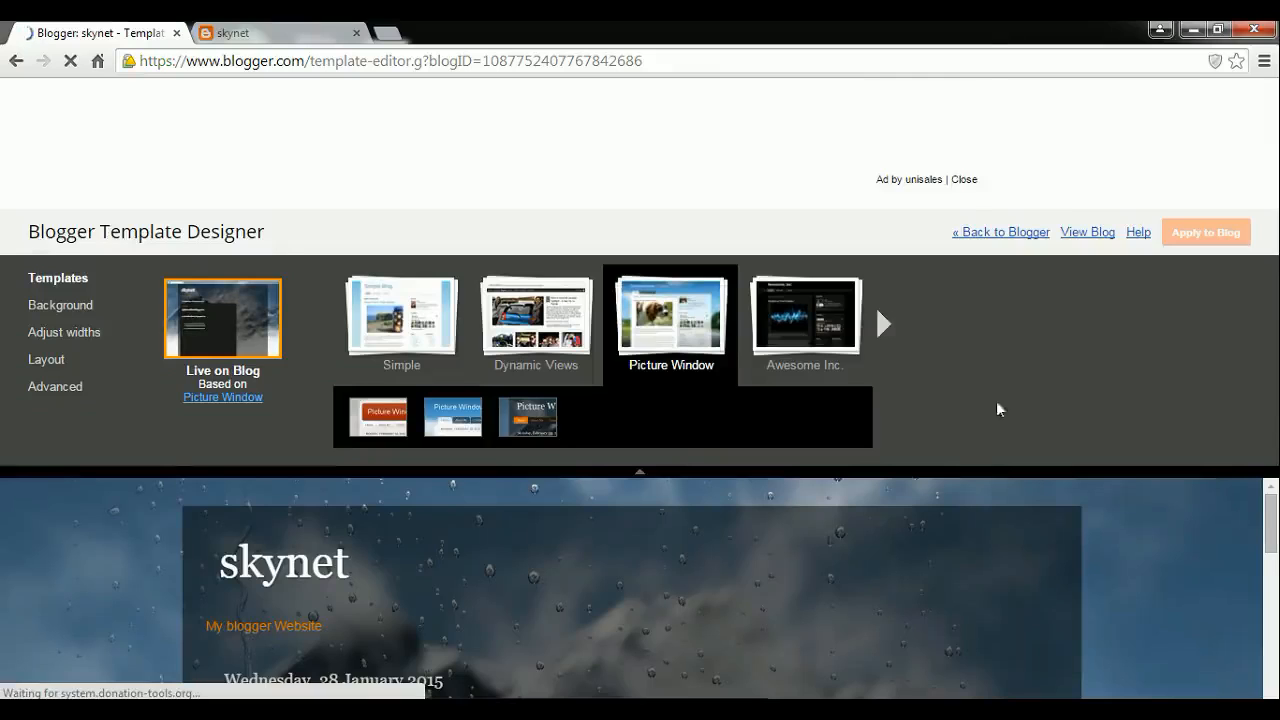
left_click(882, 322)
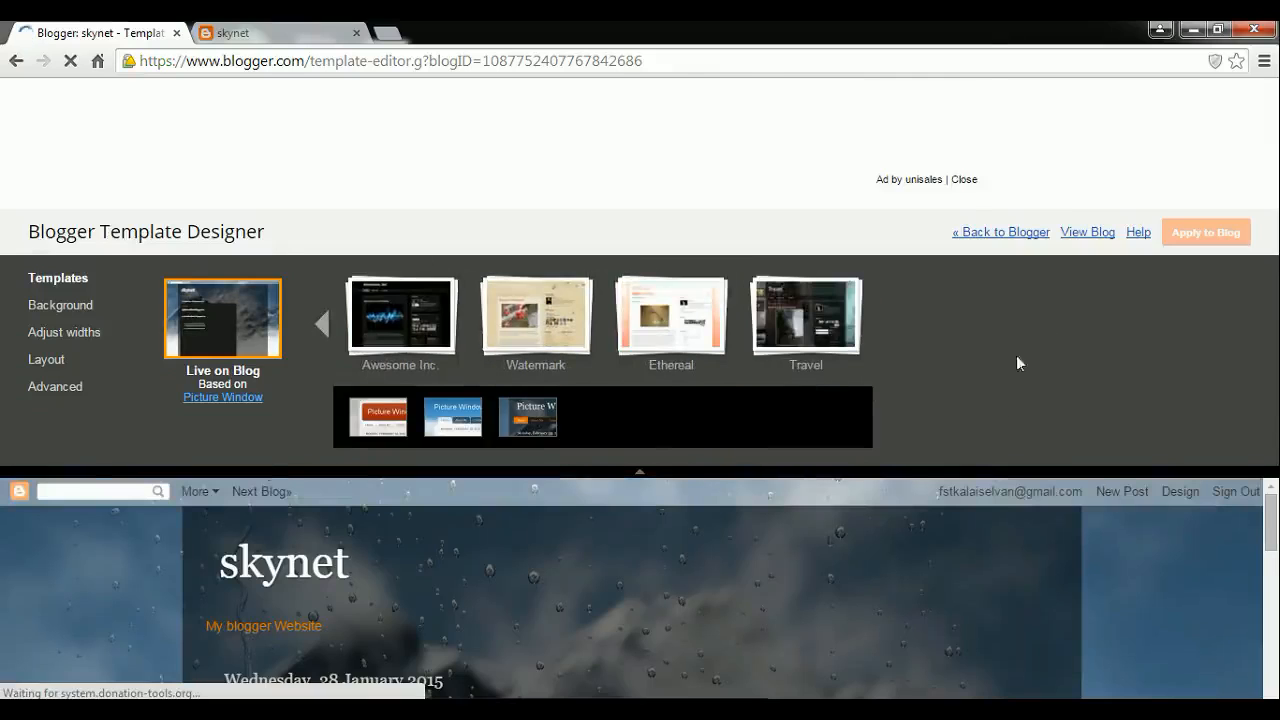
Step: Try the suggested yellow, red, pink, blue and purple colour themes, and apply orange as the blog's main colour theme
left_click(52, 306)
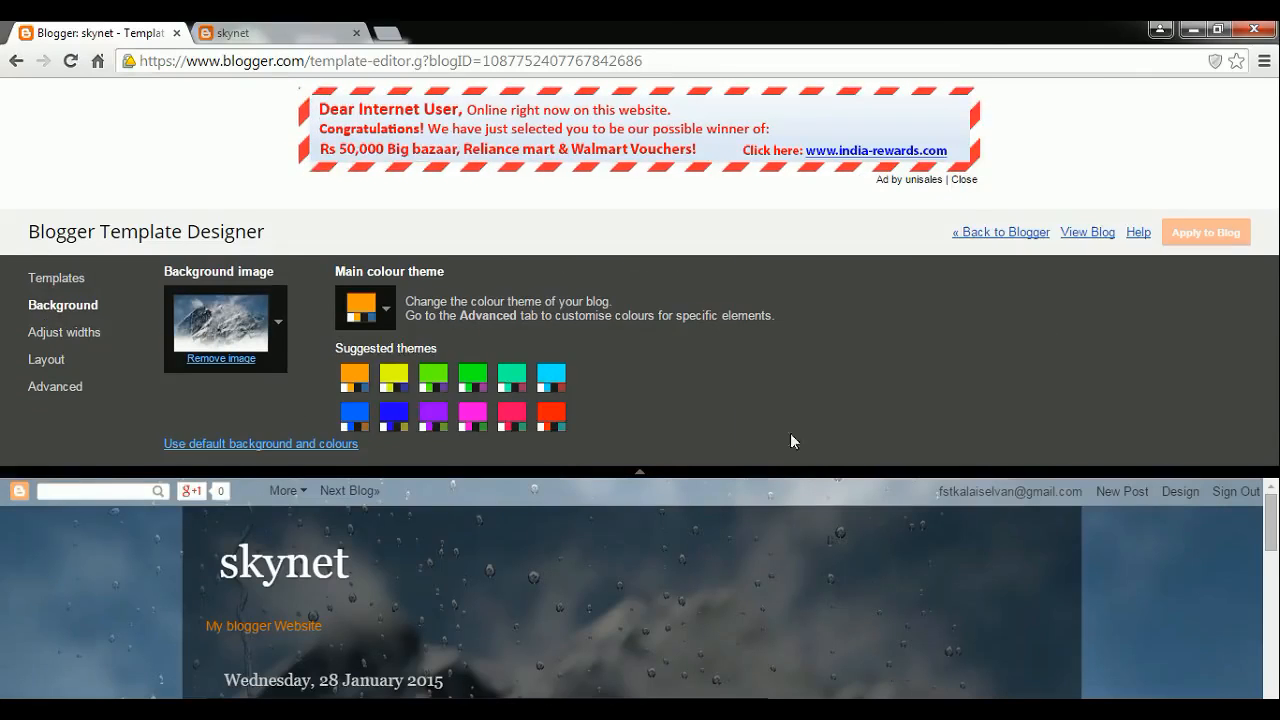
left_click(397, 378)
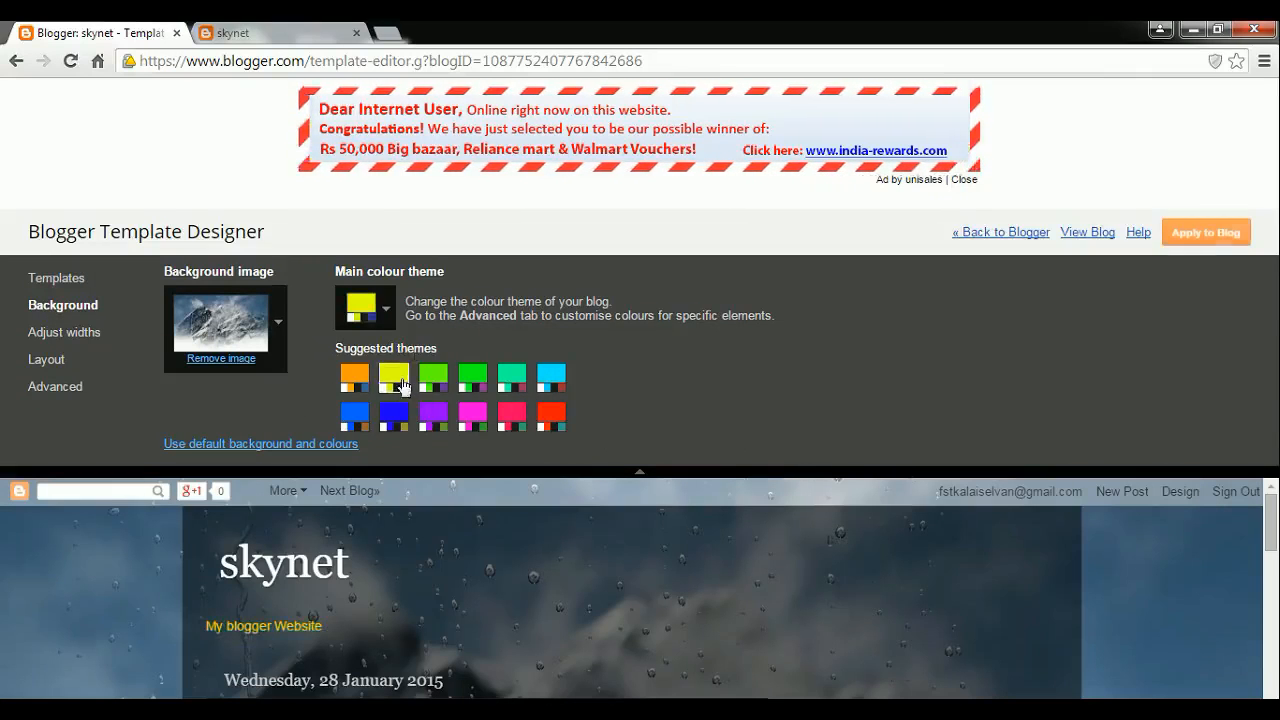
left_click(552, 414)
left_click(470, 418)
left_click(357, 420)
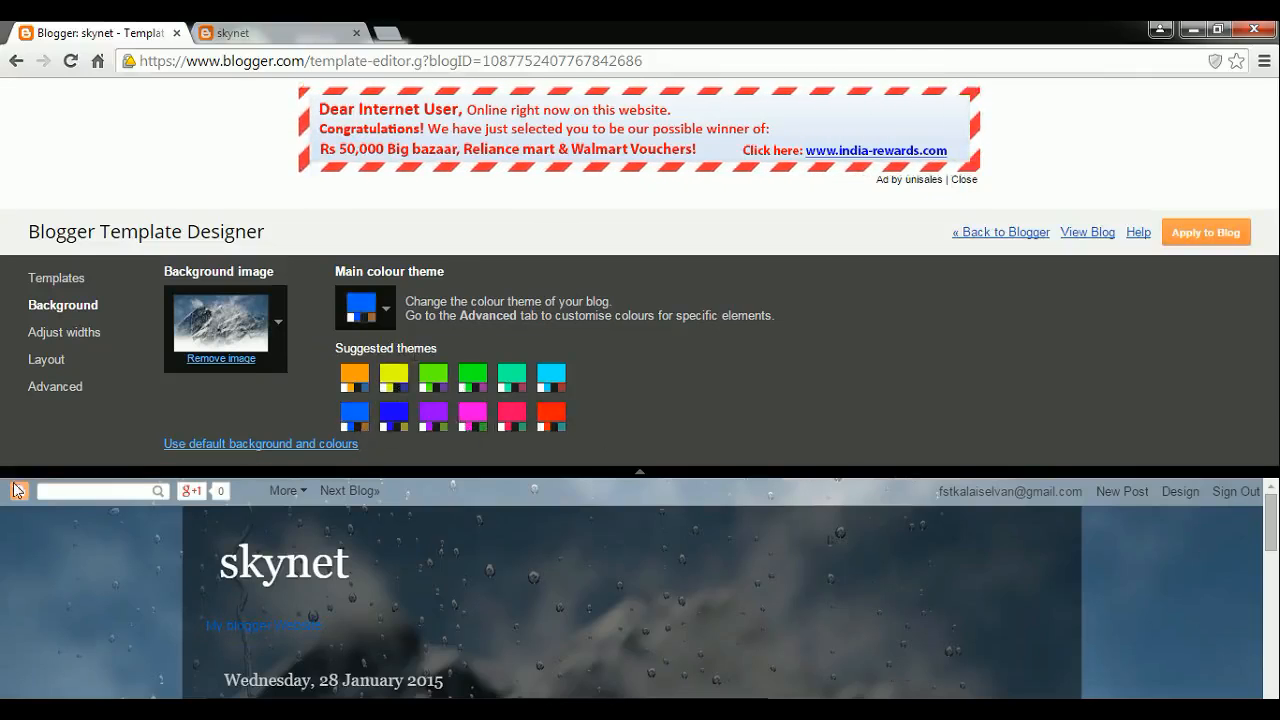
left_click(431, 424)
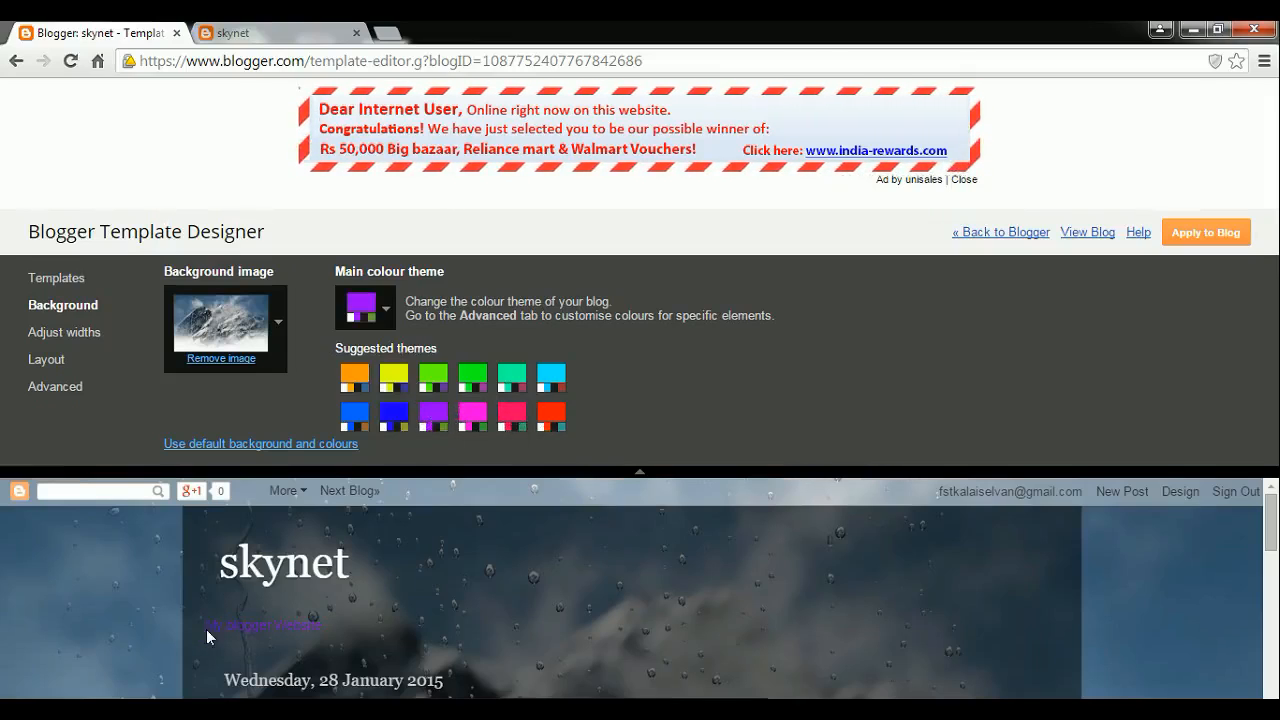
left_click(355, 377)
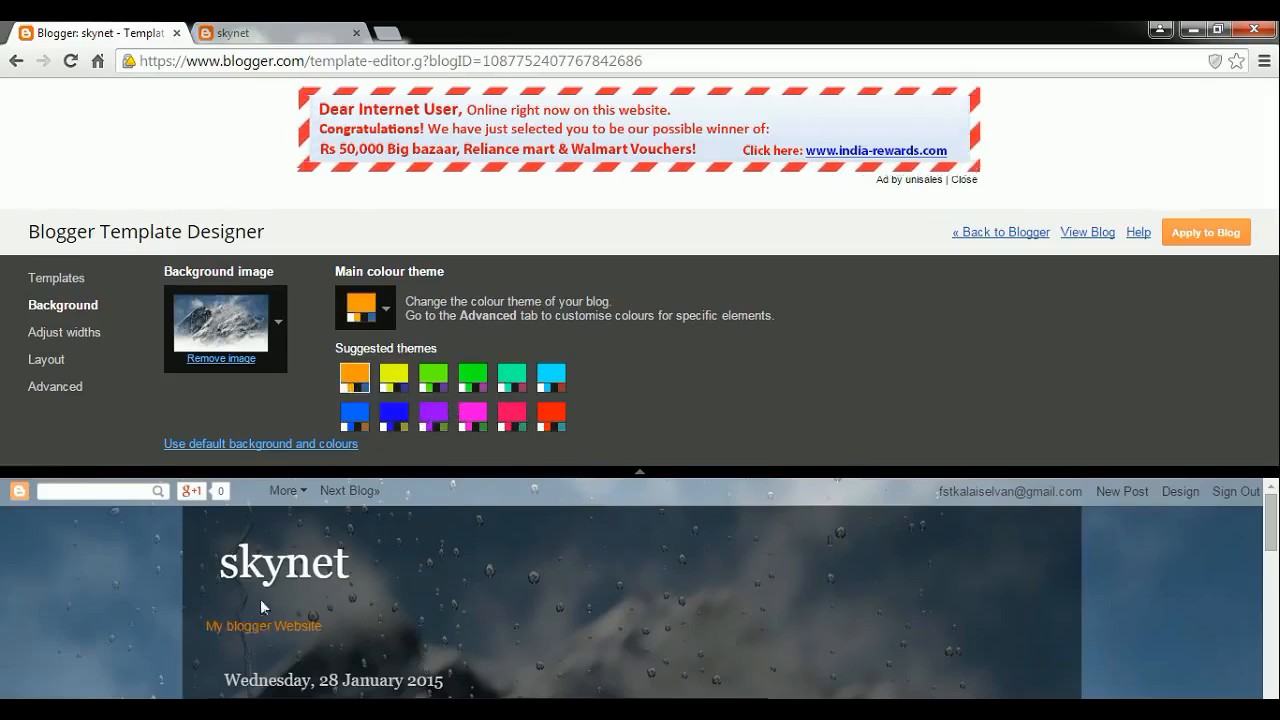
left_click(1202, 236)
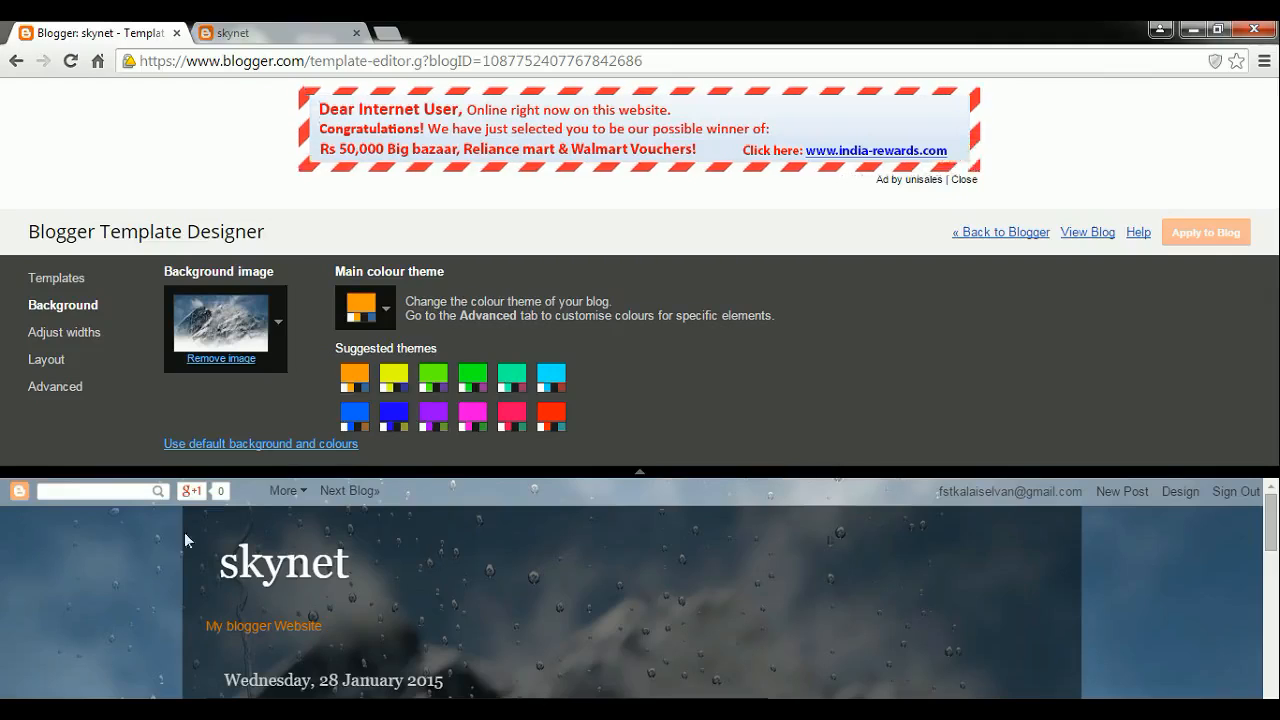
Step: Set the entire blog width to 990 px and the right sidebar width to 270 px
left_click(82, 342)
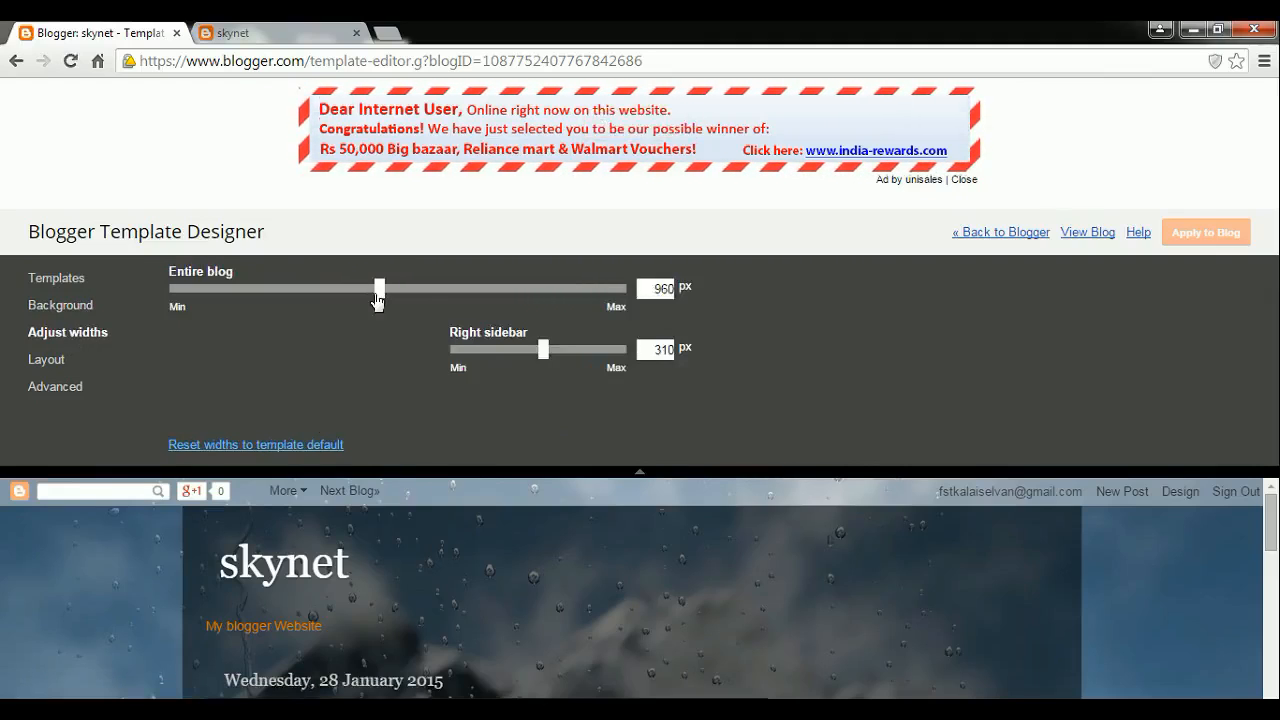
mouse_move(380, 298)
left_mouse_down()
mouse_move(411, 288)
mouse_move(636, 305)
mouse_move(412, 296)
mouse_move(548, 288)
mouse_move(590, 296)
mouse_move(393, 290)
left_mouse_up()
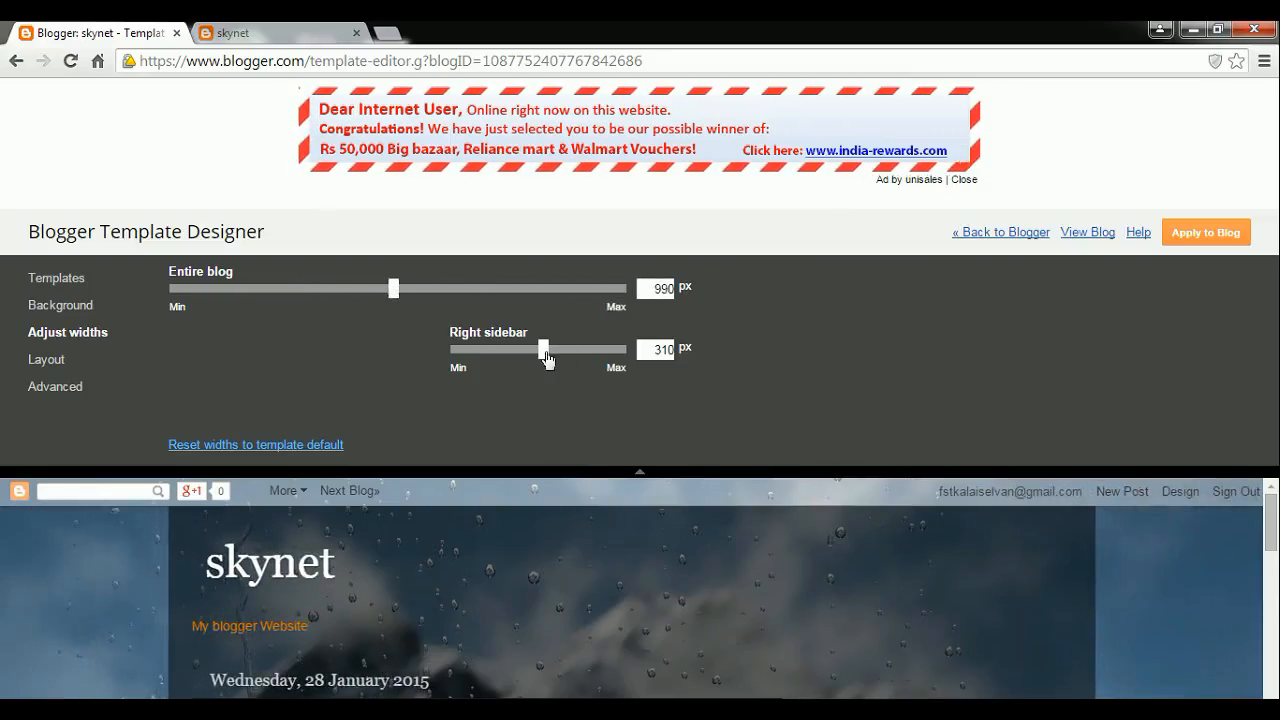
left_click(602, 351)
left_click_drag(547, 357, 527, 354)
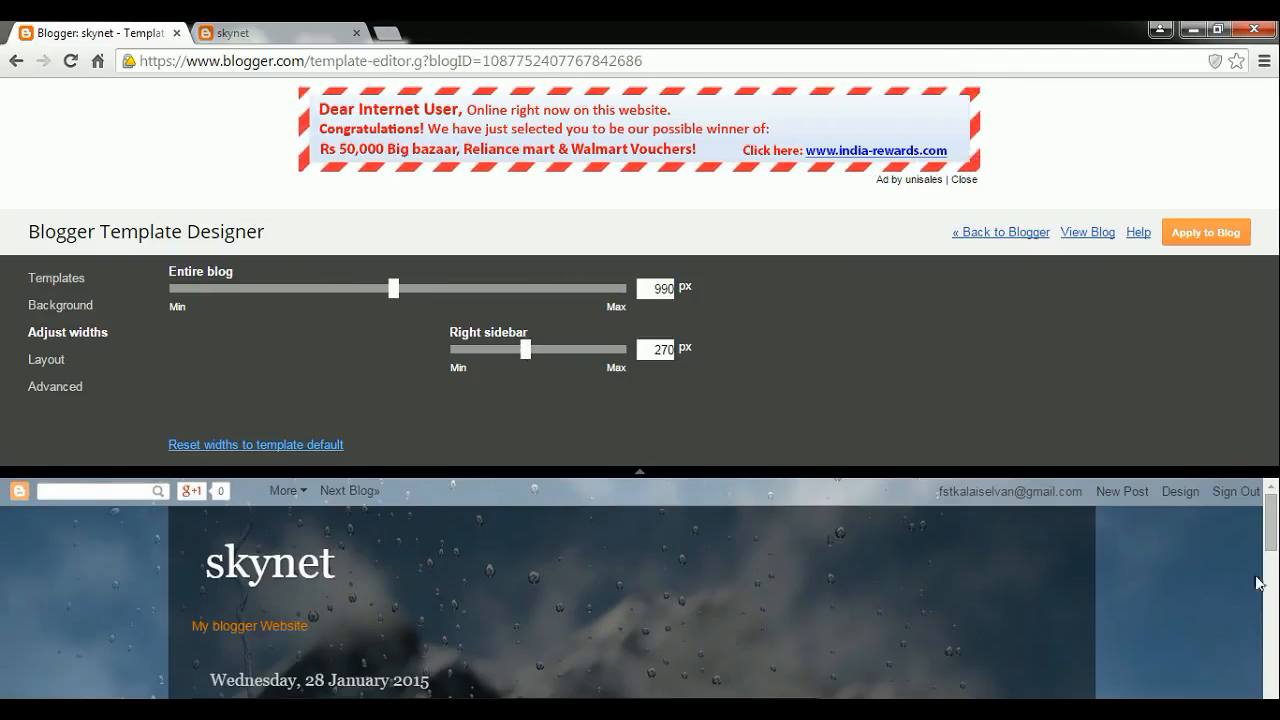
Step: Change the body layout to a main column with a single right sidebar
left_click(55, 361)
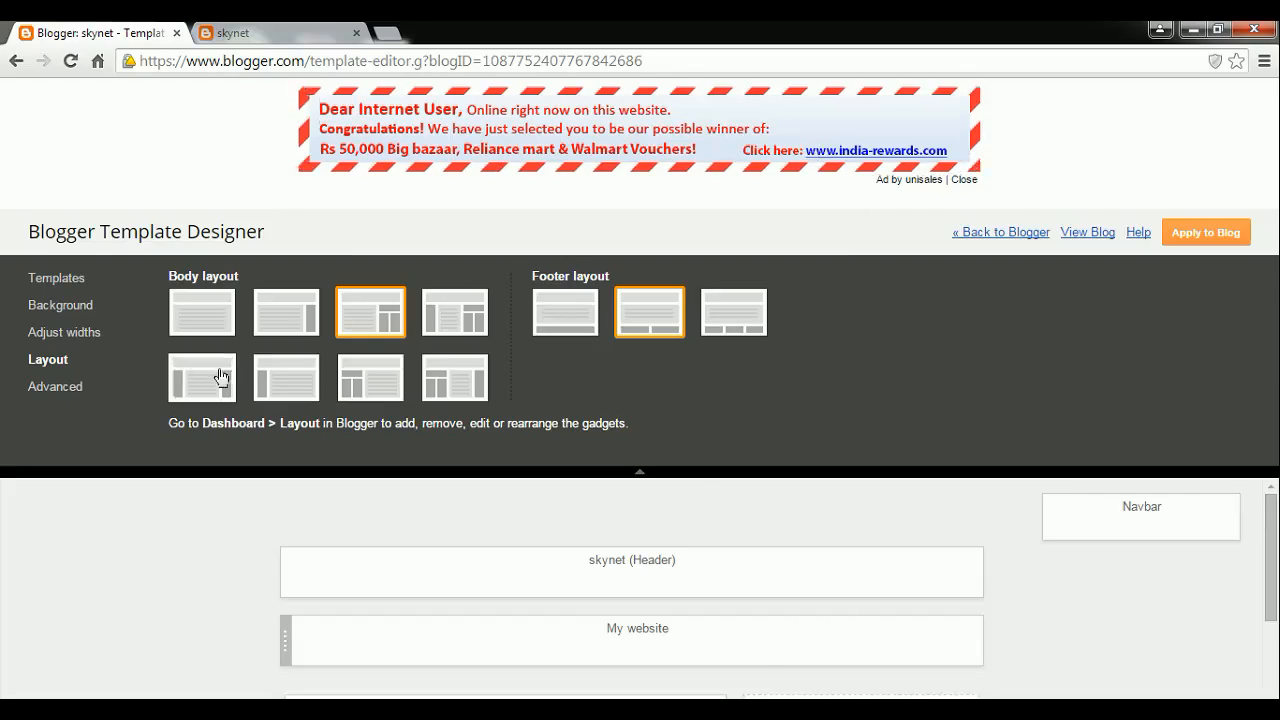
left_click(284, 322)
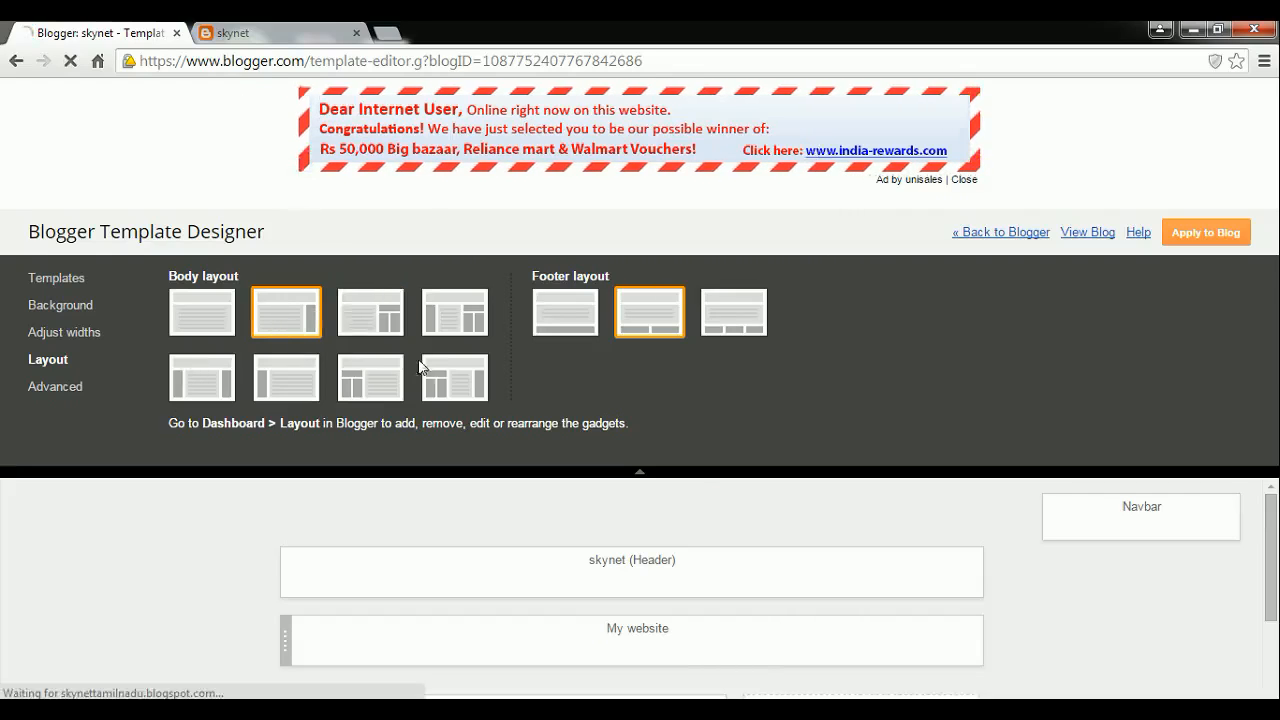
Step: Apply the body layout with two right sidebars to the blog and check the result on the live blog page
left_click(376, 323)
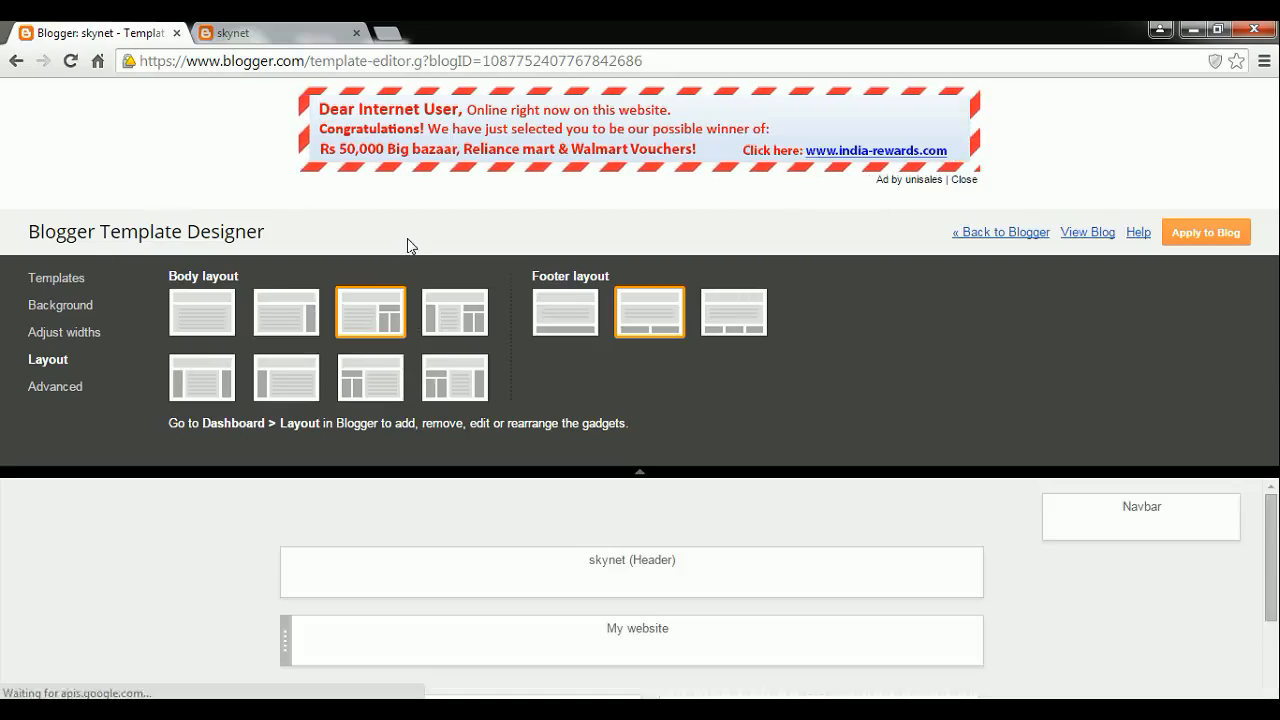
scroll(813, 624, "down", 2)
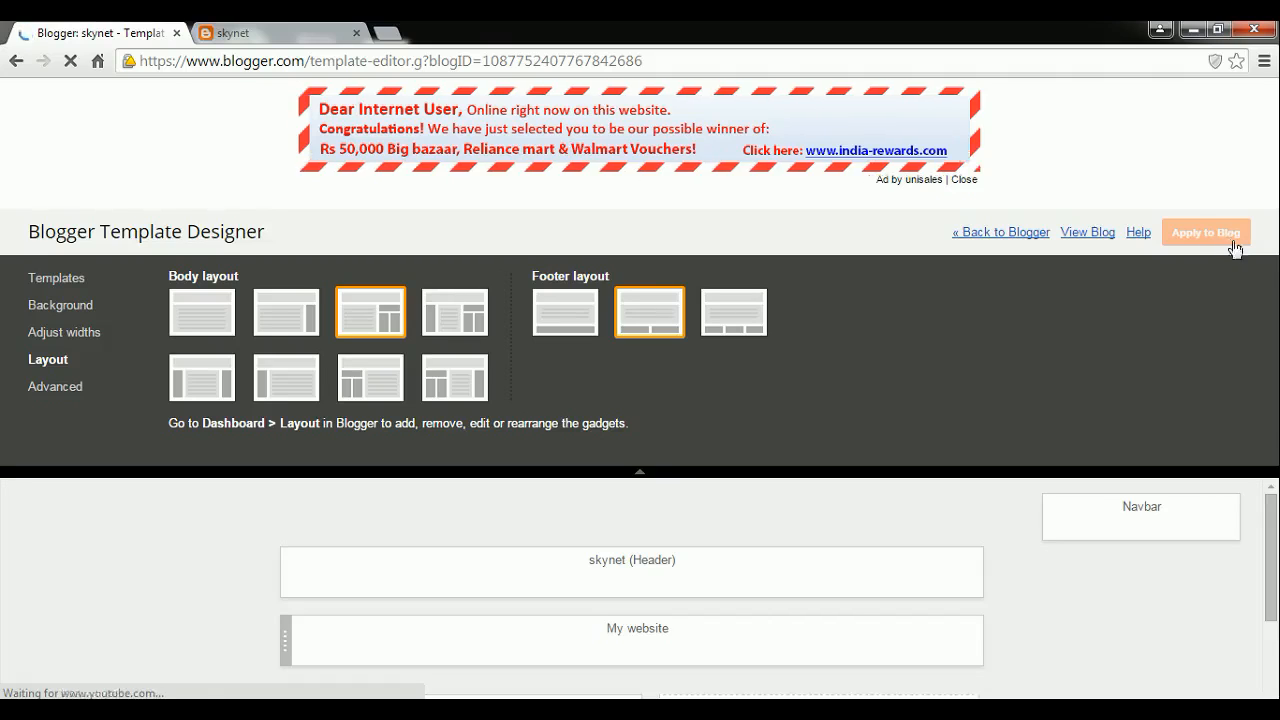
left_click(300, 33)
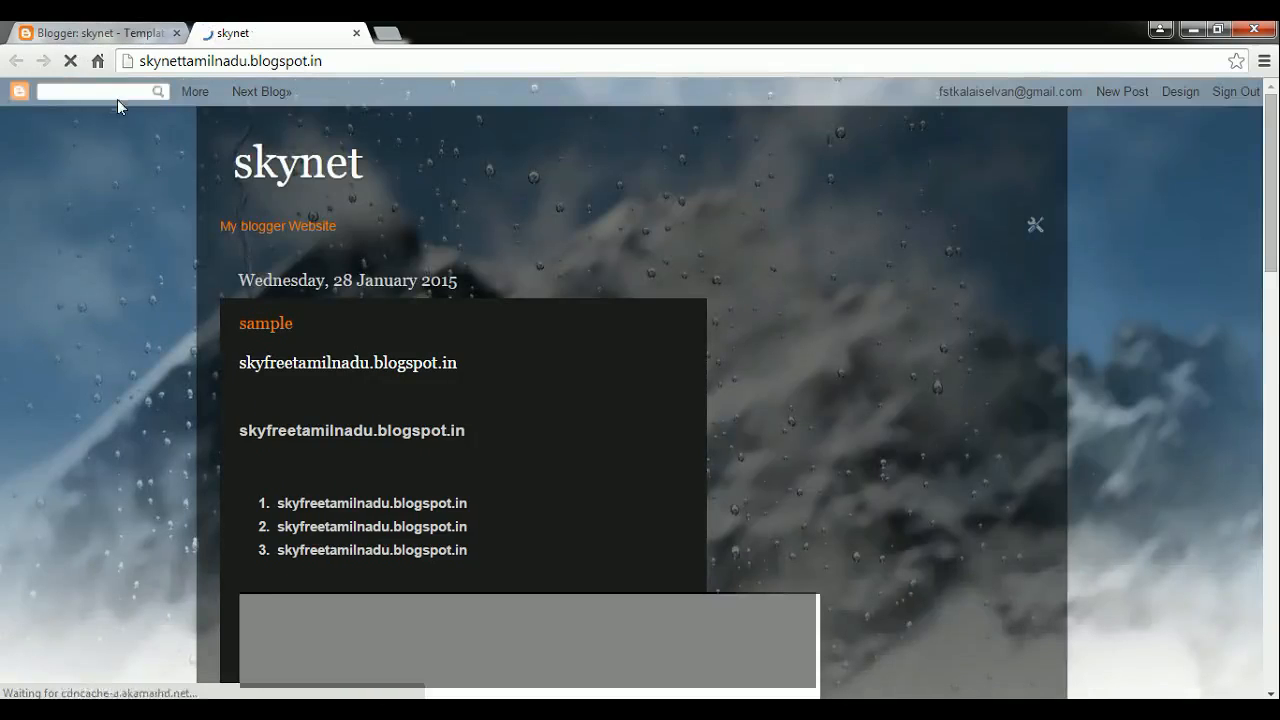
scroll(757, 437, "down", 4)
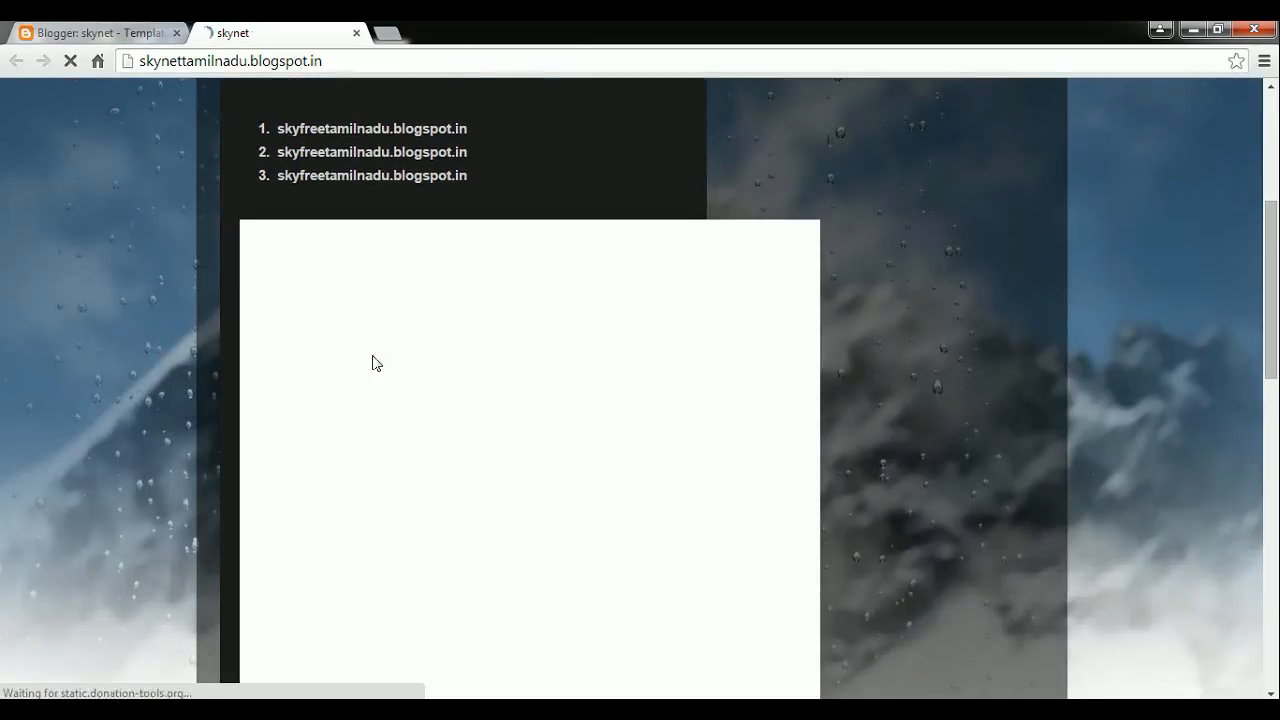
scroll(546, 566, "down", 10)
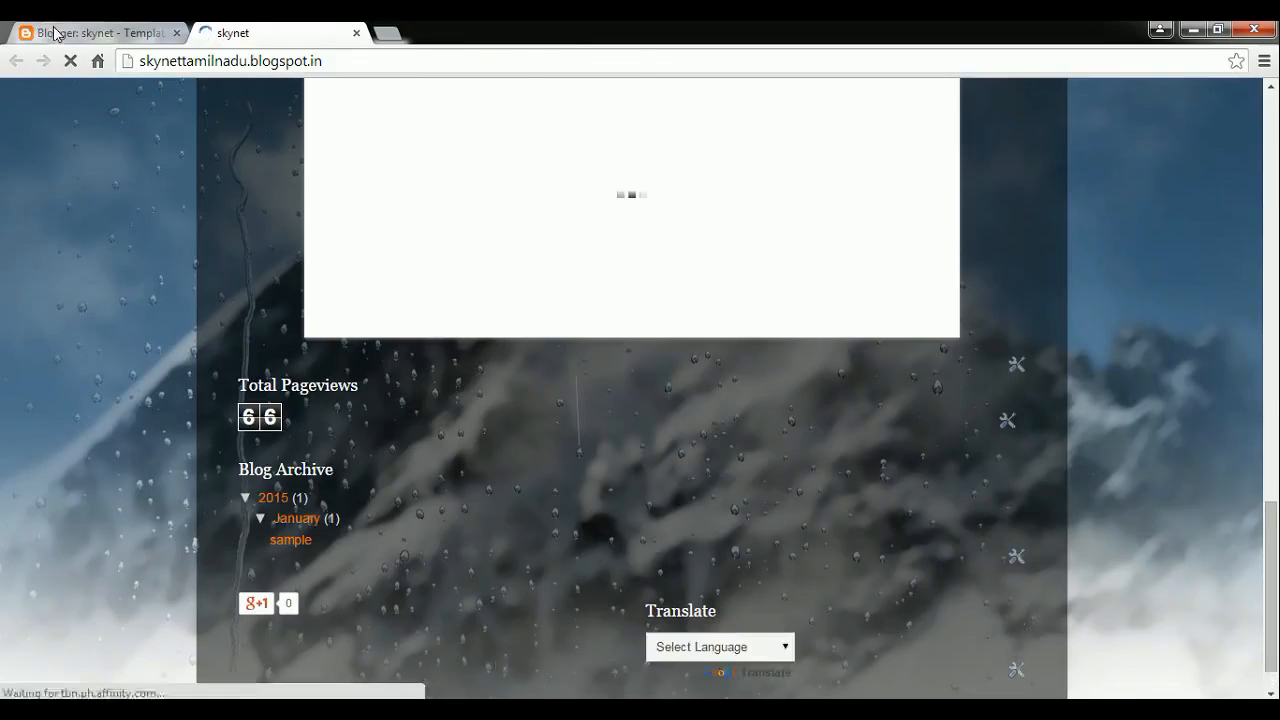
Step: Apply the body layout with one left sidebar and two right sidebars to the blog, and reload the live blog page
left_click(55, 33)
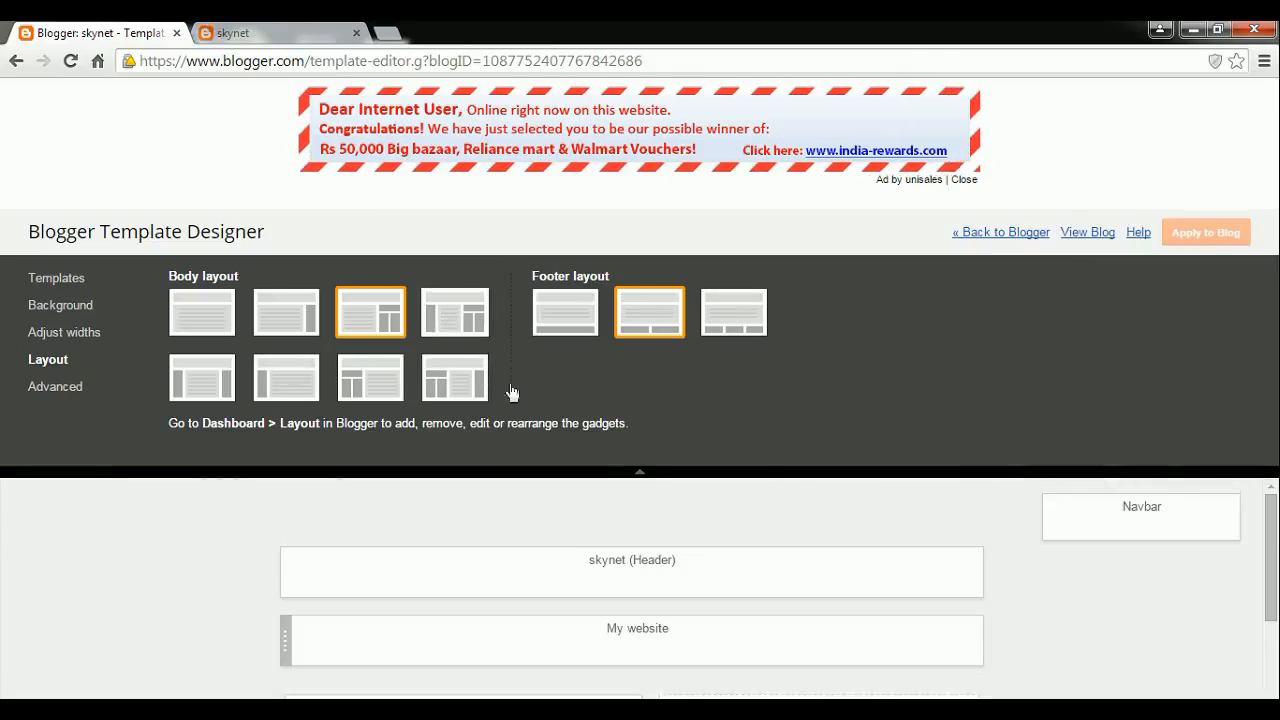
left_click(455, 315)
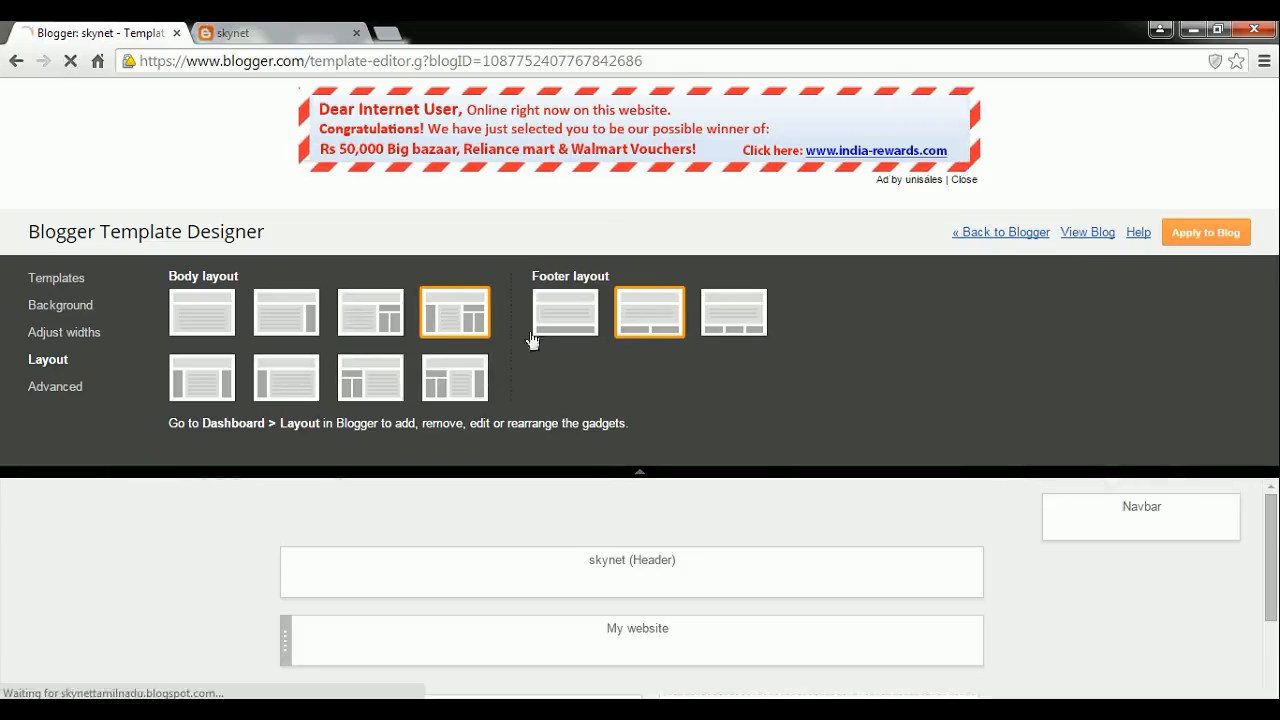
left_click(1200, 236)
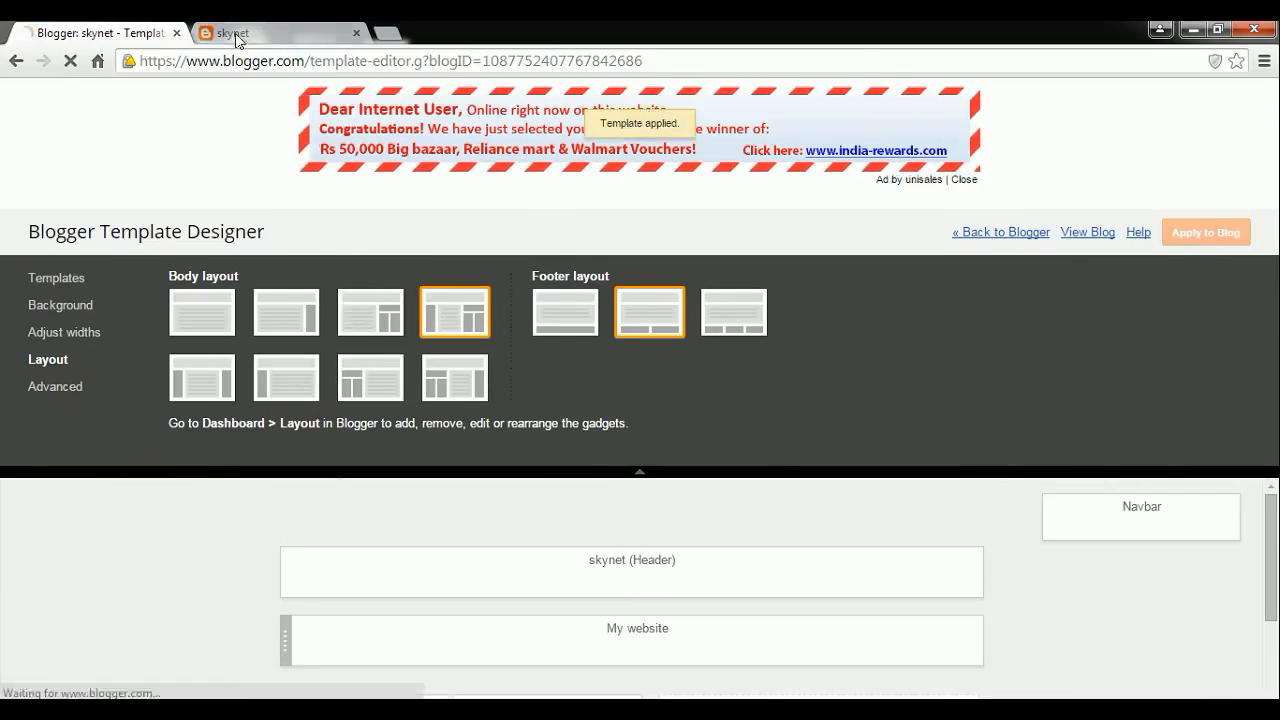
left_click(238, 40)
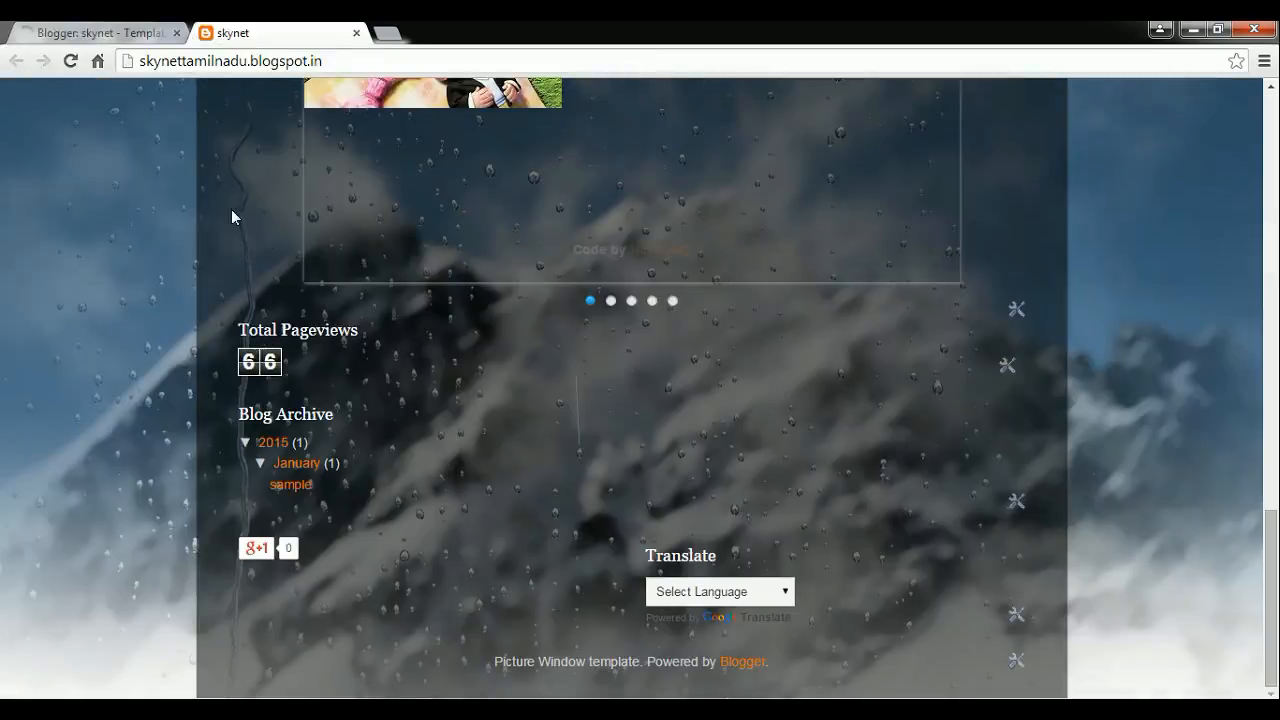
key("ctrl+Tab")
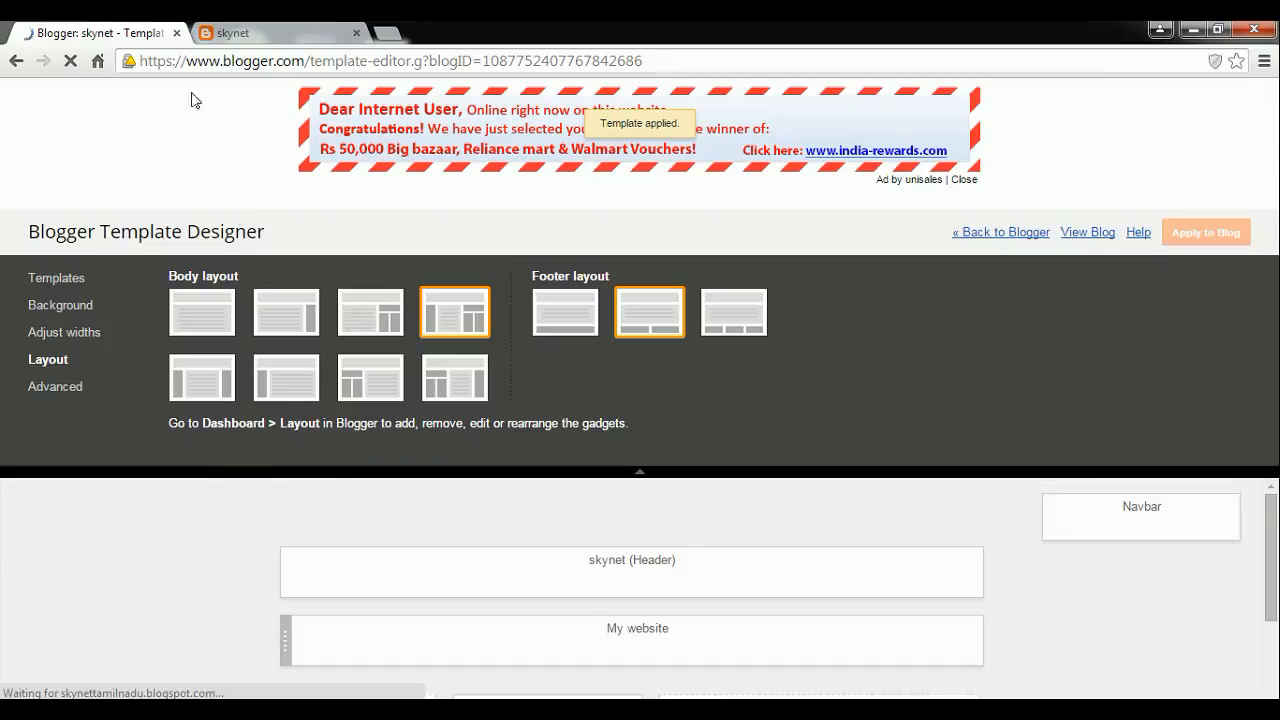
left_click(232, 32)
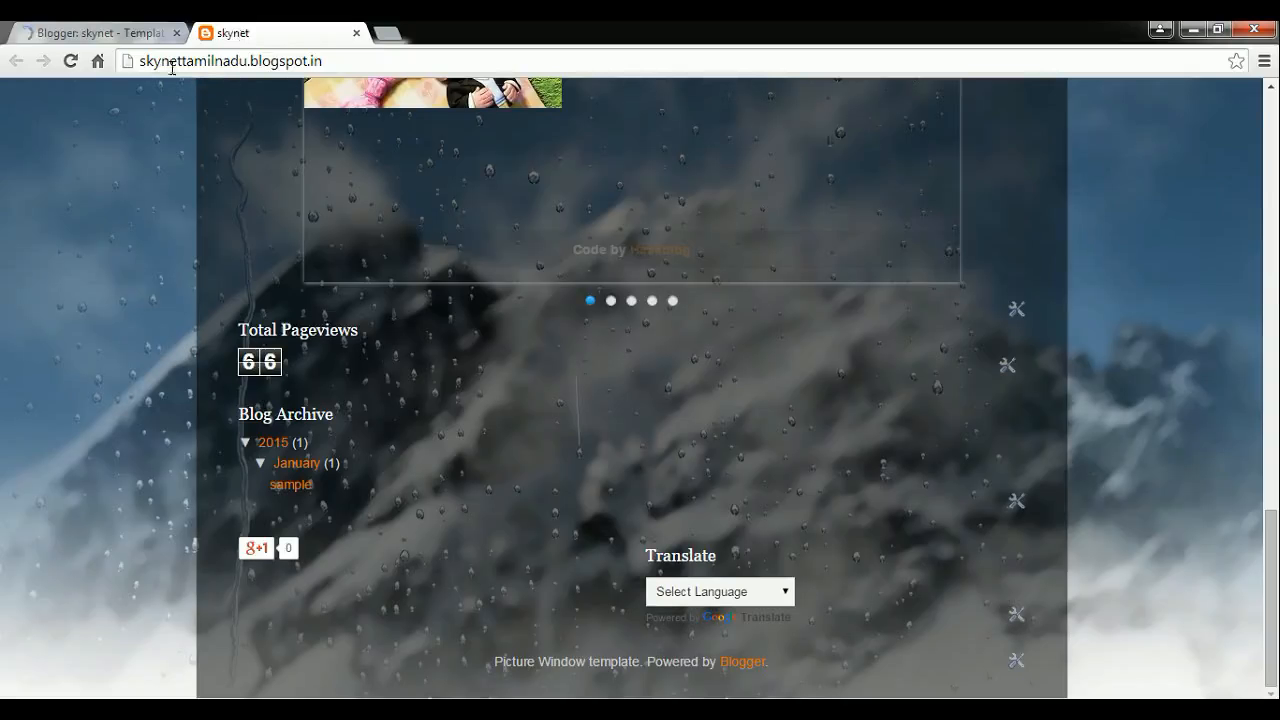
left_click(68, 62)
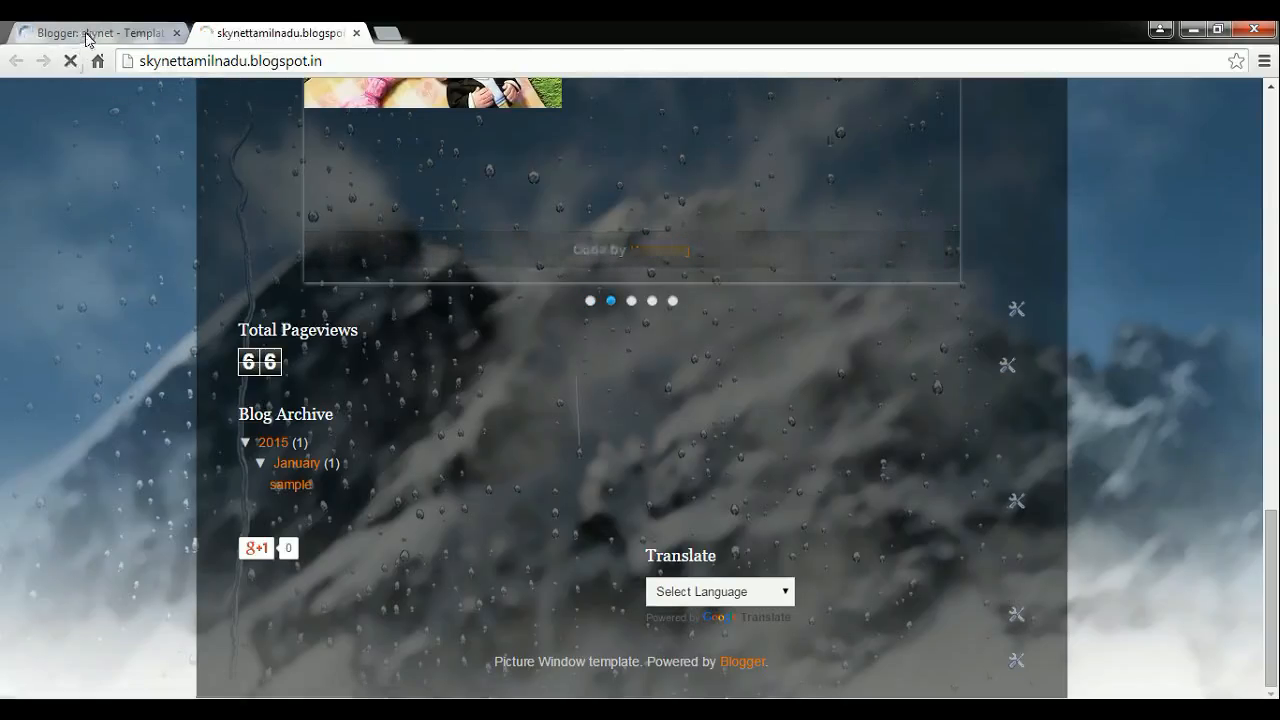
Step: Examine the gadget arrangement in the layout preview and the column placement along the whole reloaded live blog page
left_click(88, 33)
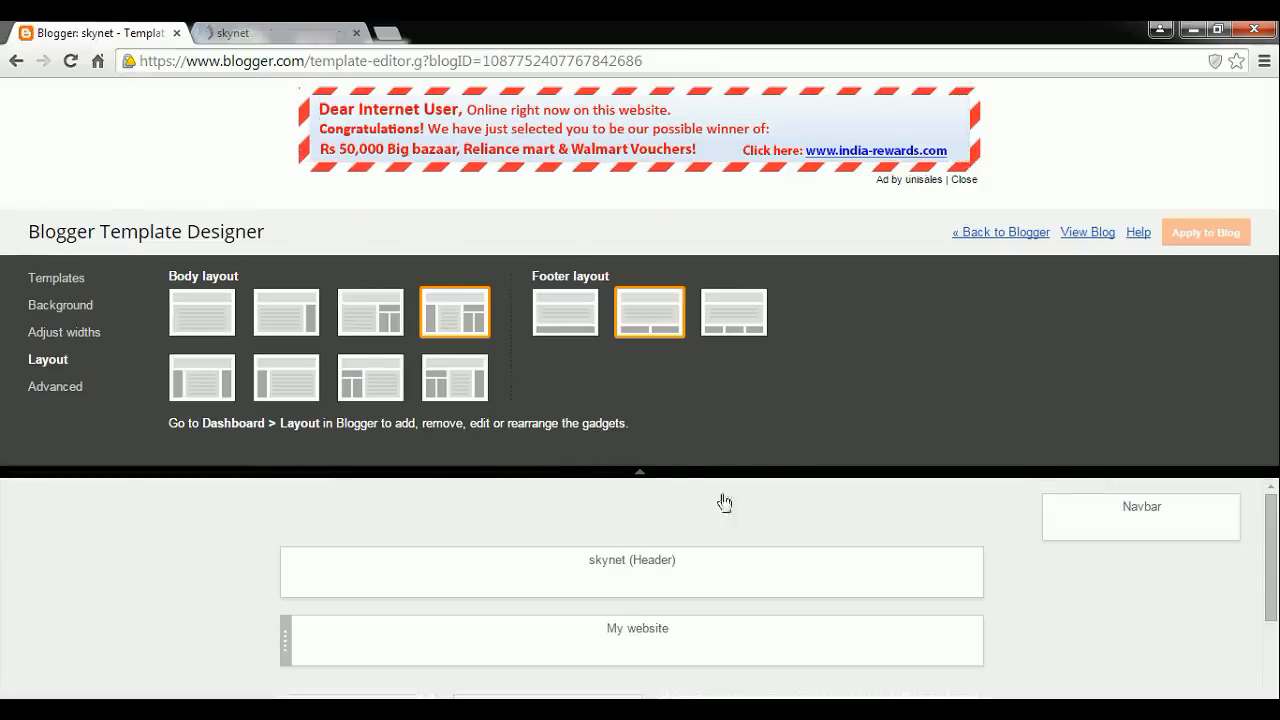
scroll(640, 500, "down", 10)
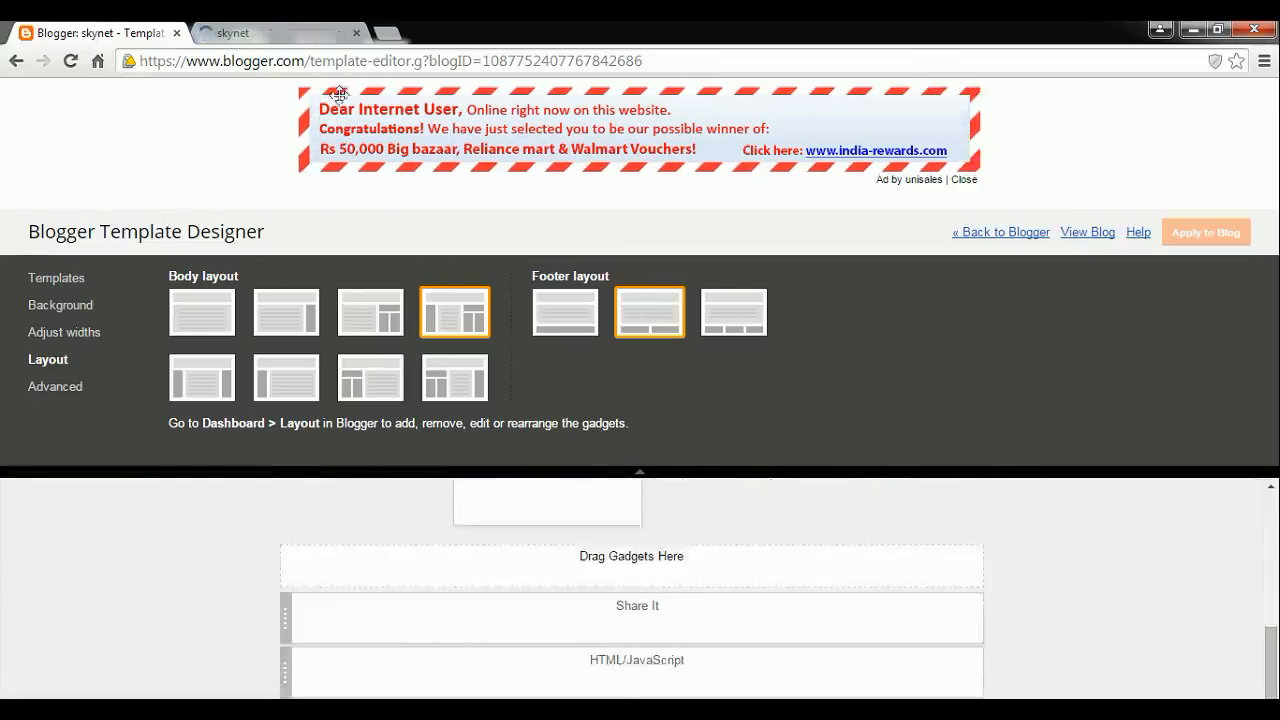
left_click(265, 30)
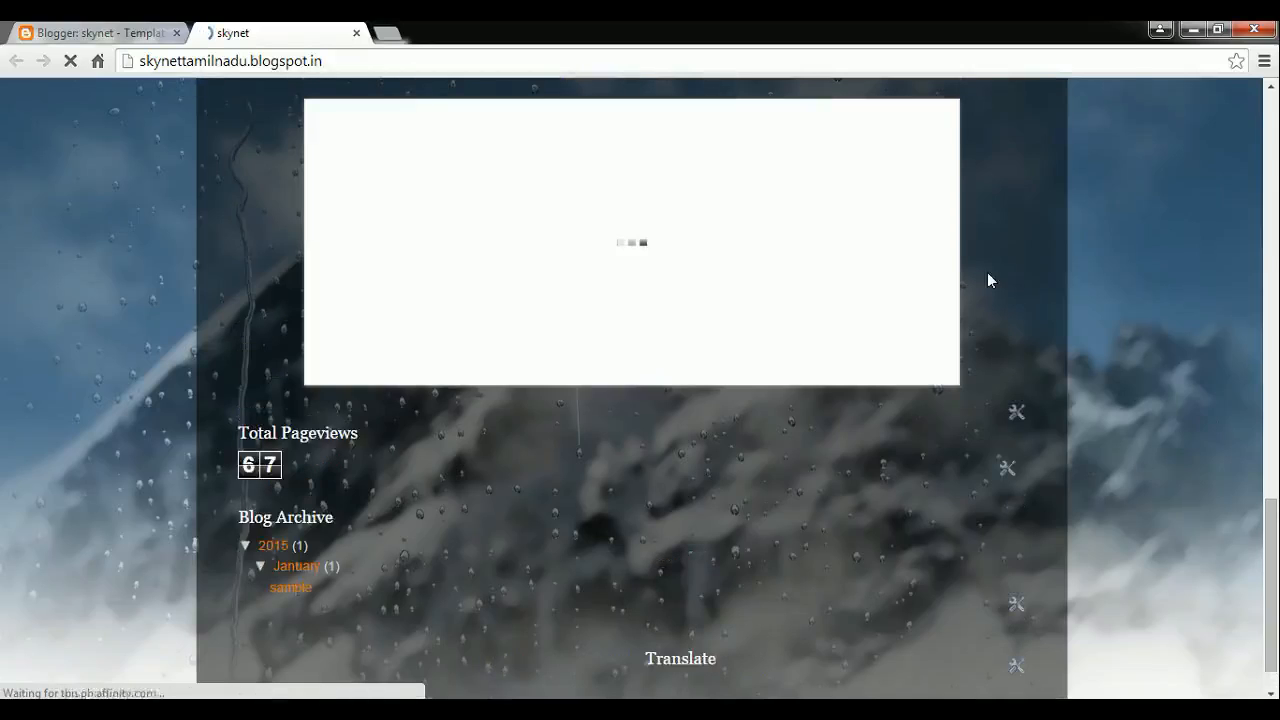
scroll(530, 265, "up", 5)
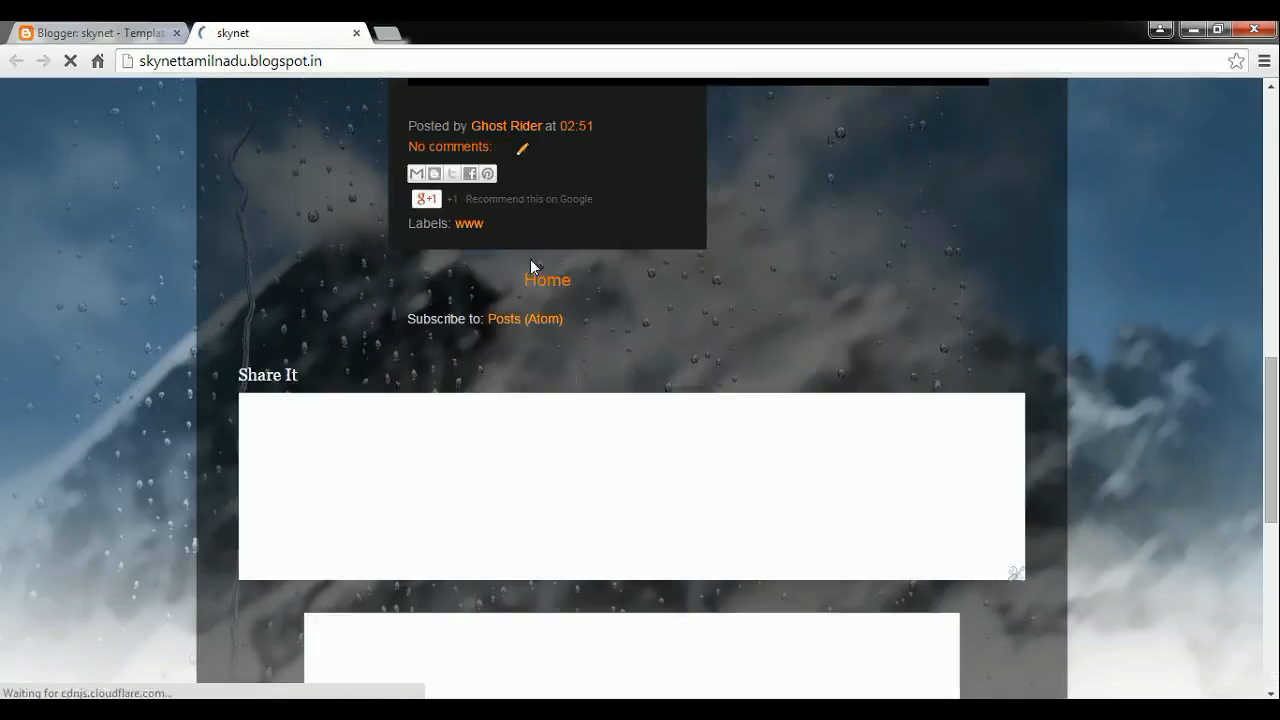
scroll(565, 265, "up", 4)
scroll(297, 307, "up", 6)
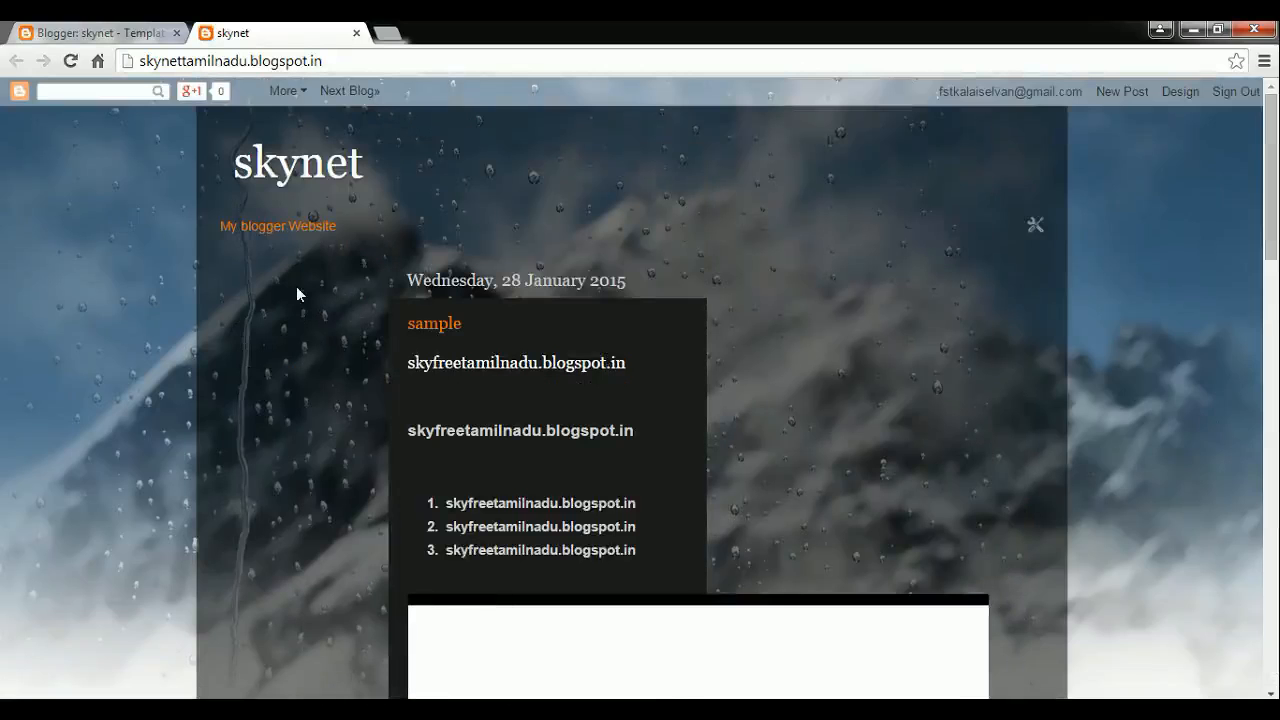
scroll(296, 286, "down", 2)
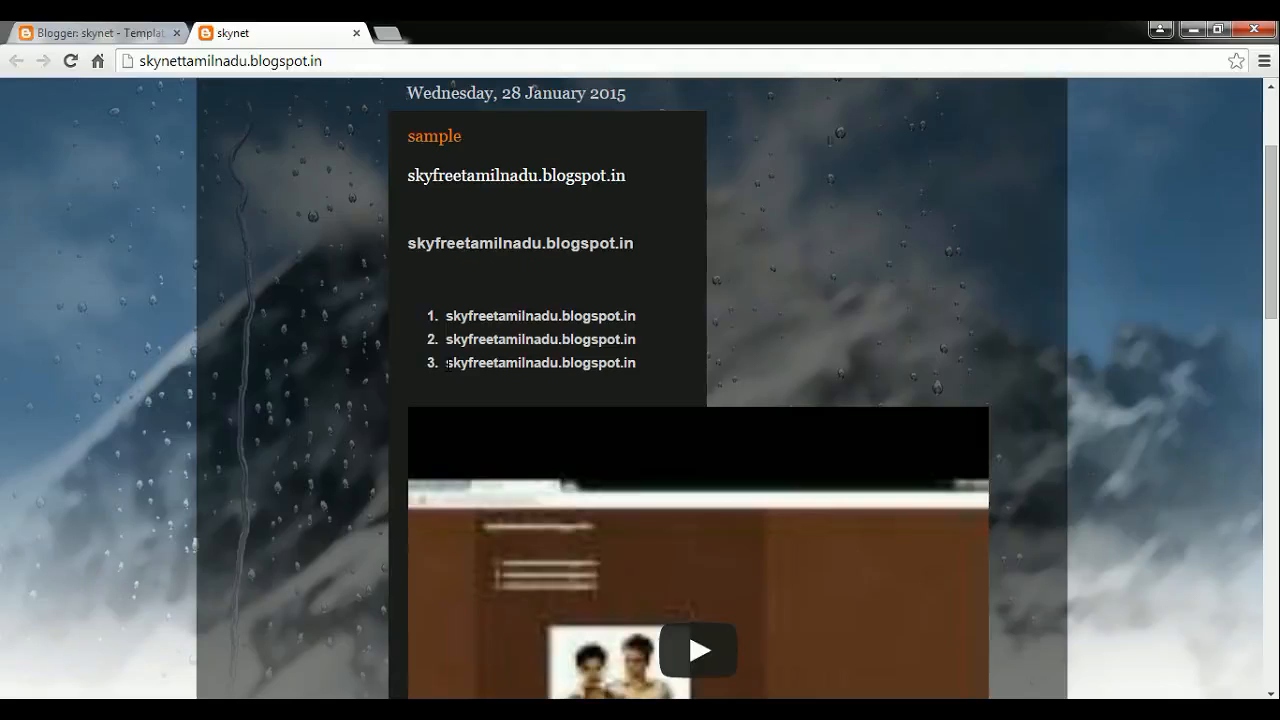
scroll(611, 428, "down", 9)
scroll(540, 420, "down", 2)
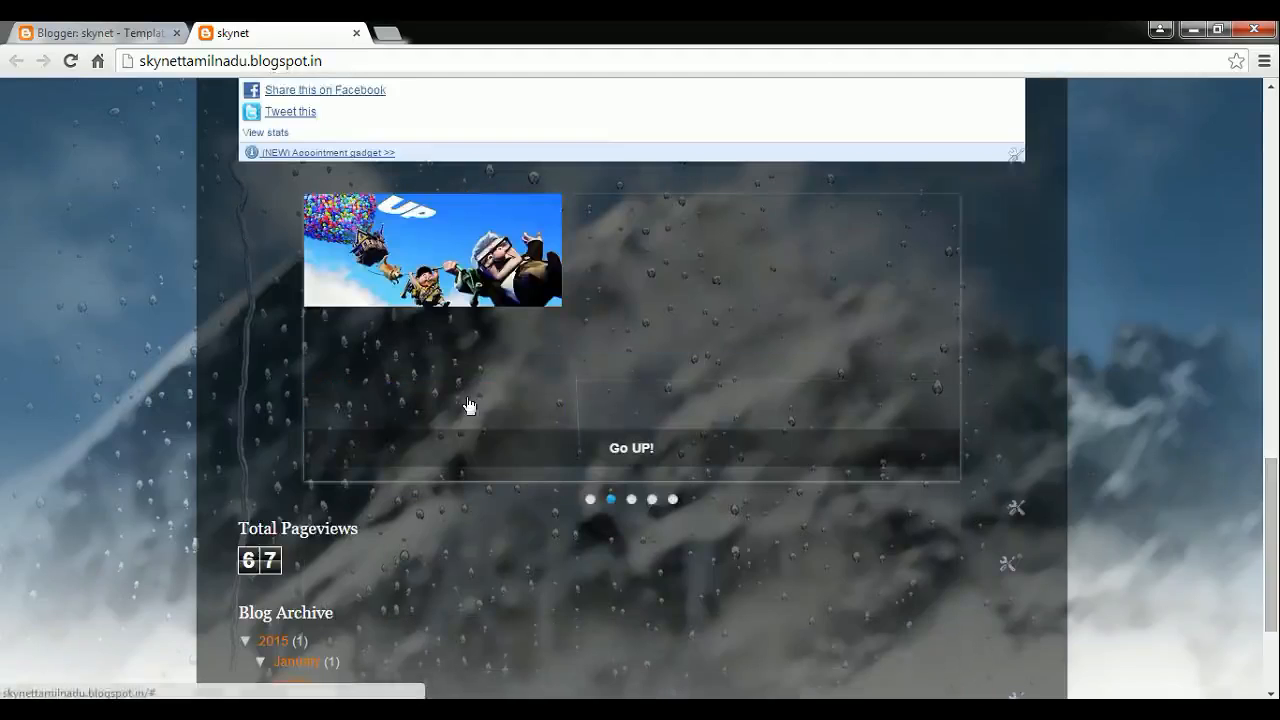
scroll(552, 551, "down", 2)
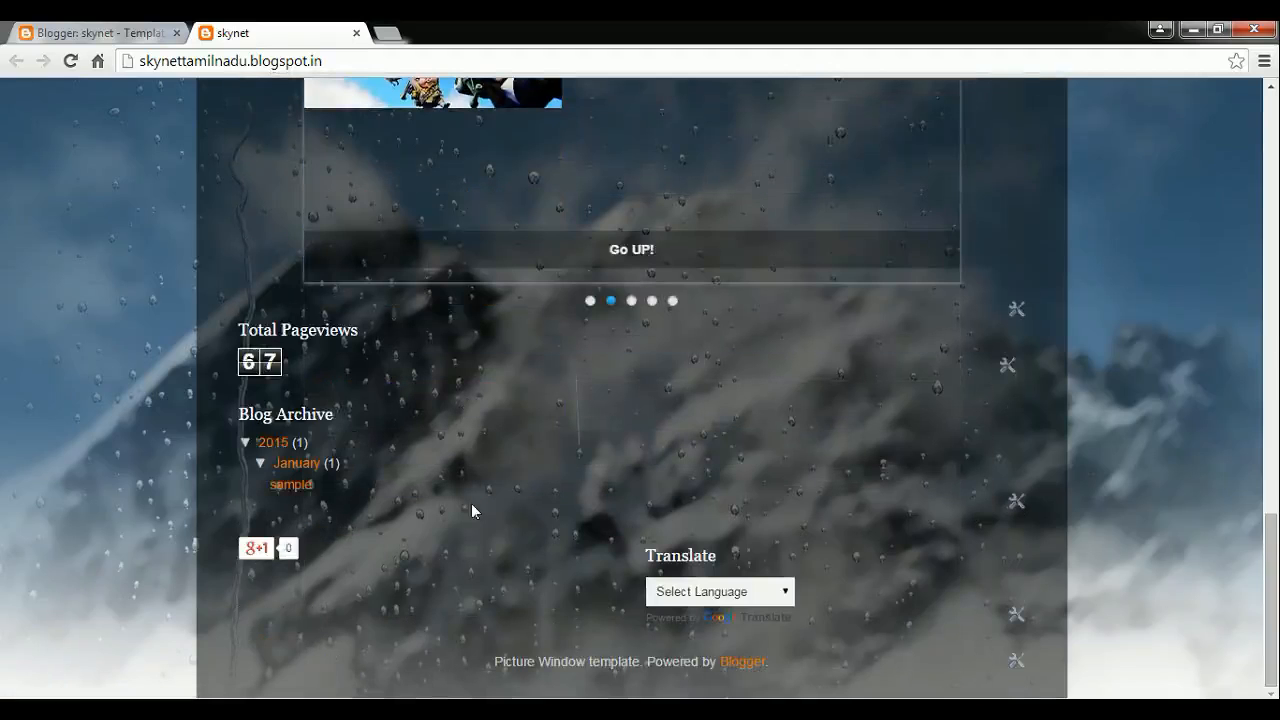
scroll(471, 503, "up", 4)
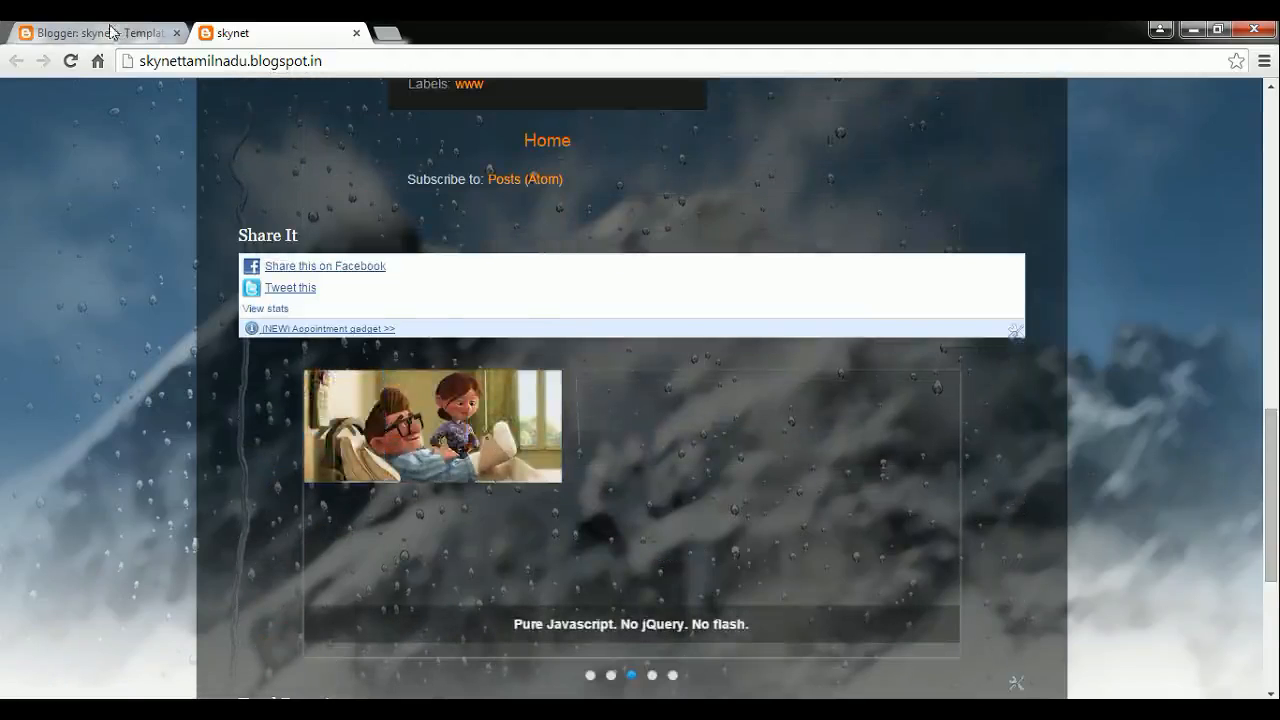
Step: Review the template's advanced settings for page text, backgrounds, links, blog title, tabs text and tabs background
left_click(120, 32)
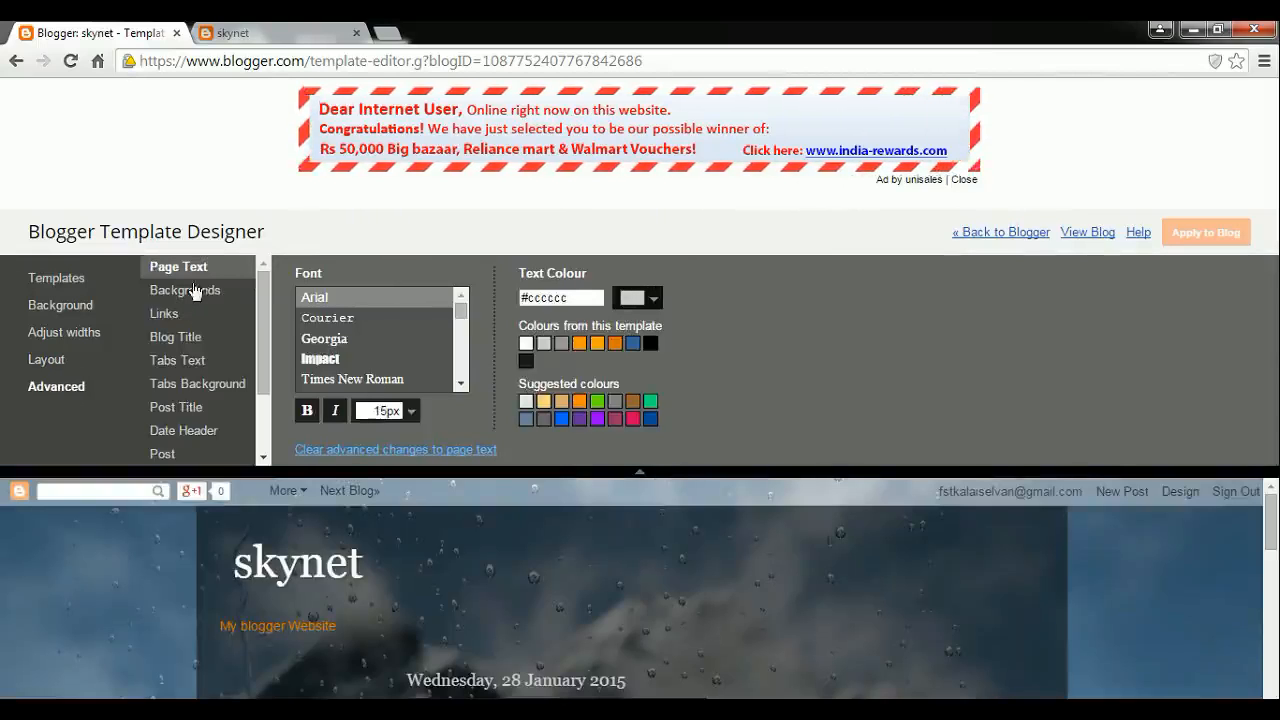
left_click(205, 289)
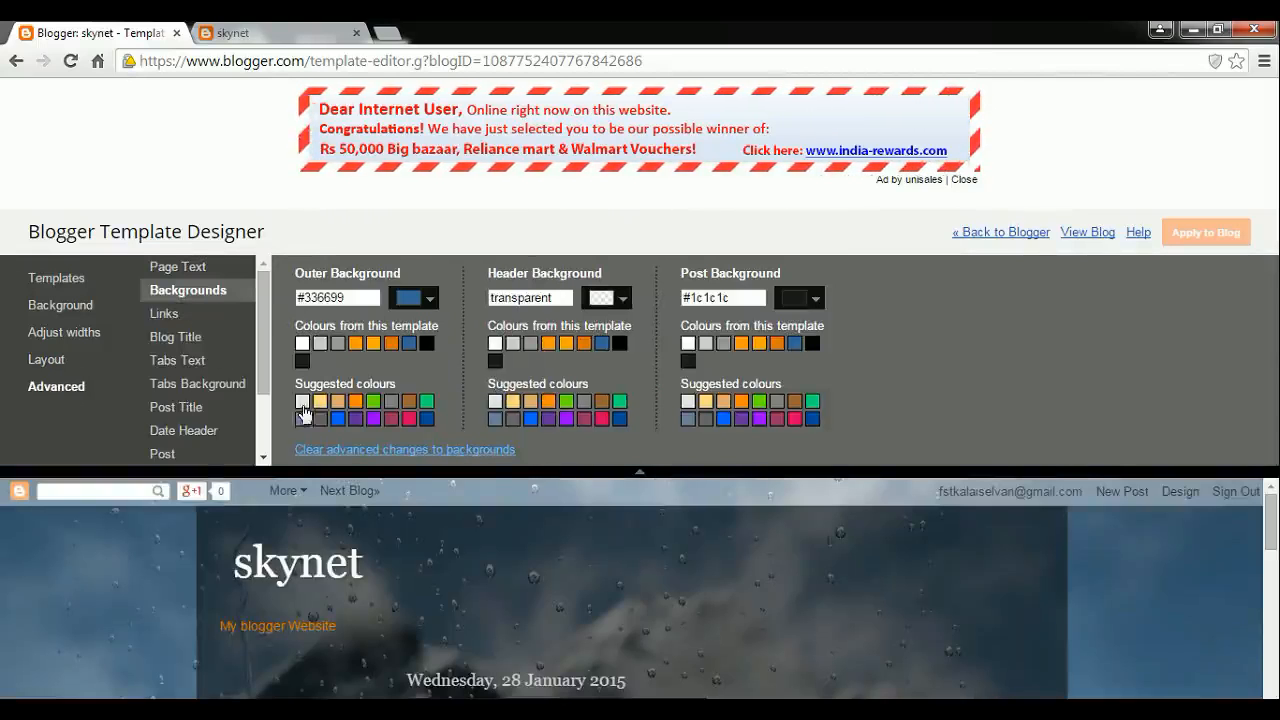
left_click(158, 316)
left_click(178, 337)
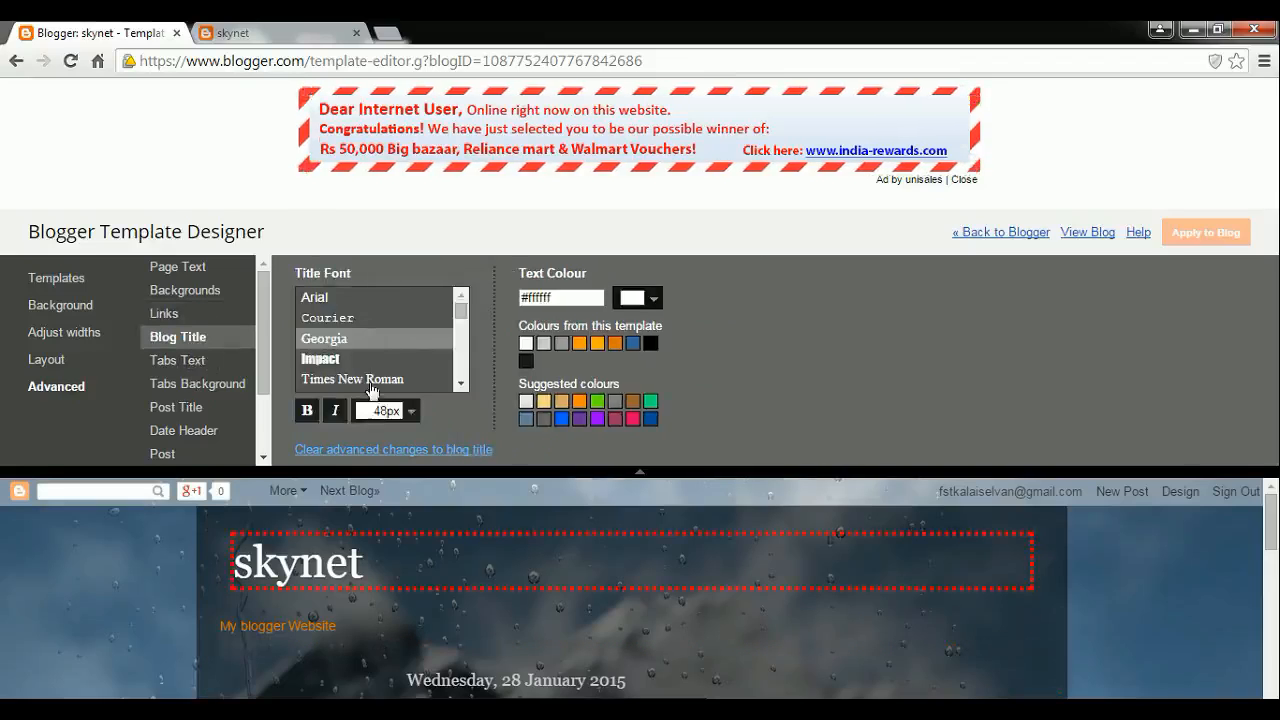
left_click(174, 363)
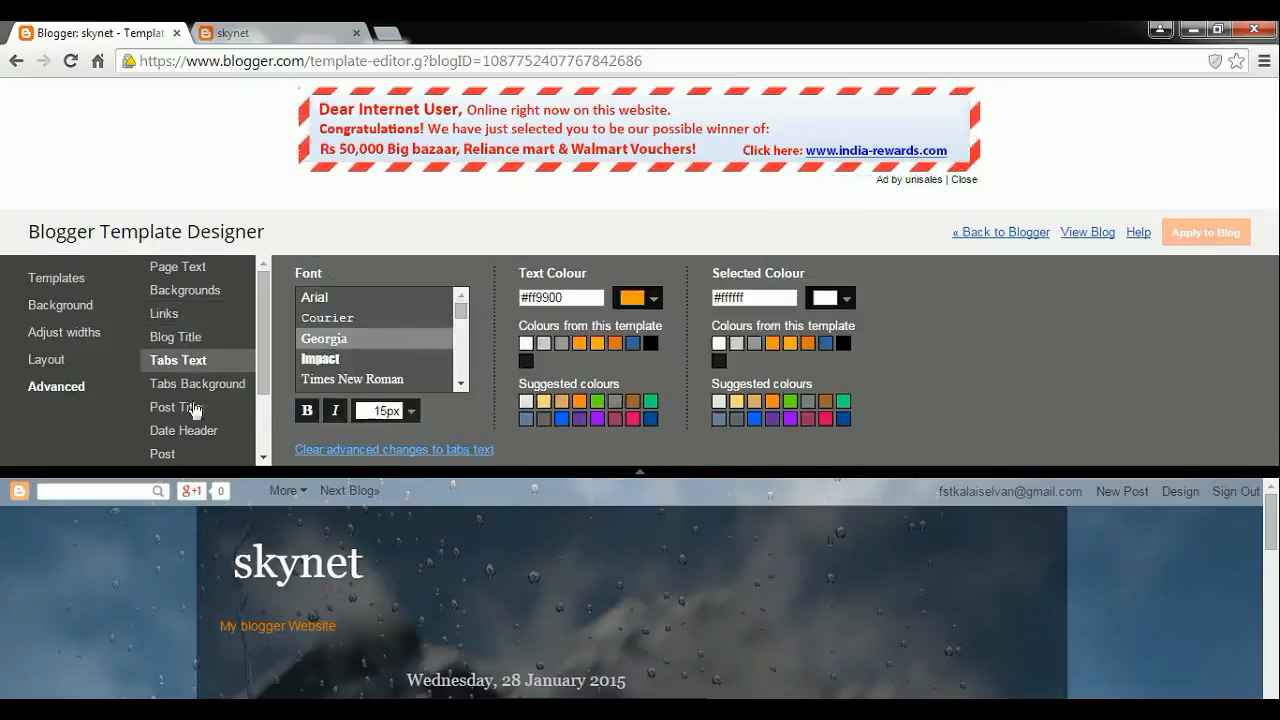
left_click(193, 398)
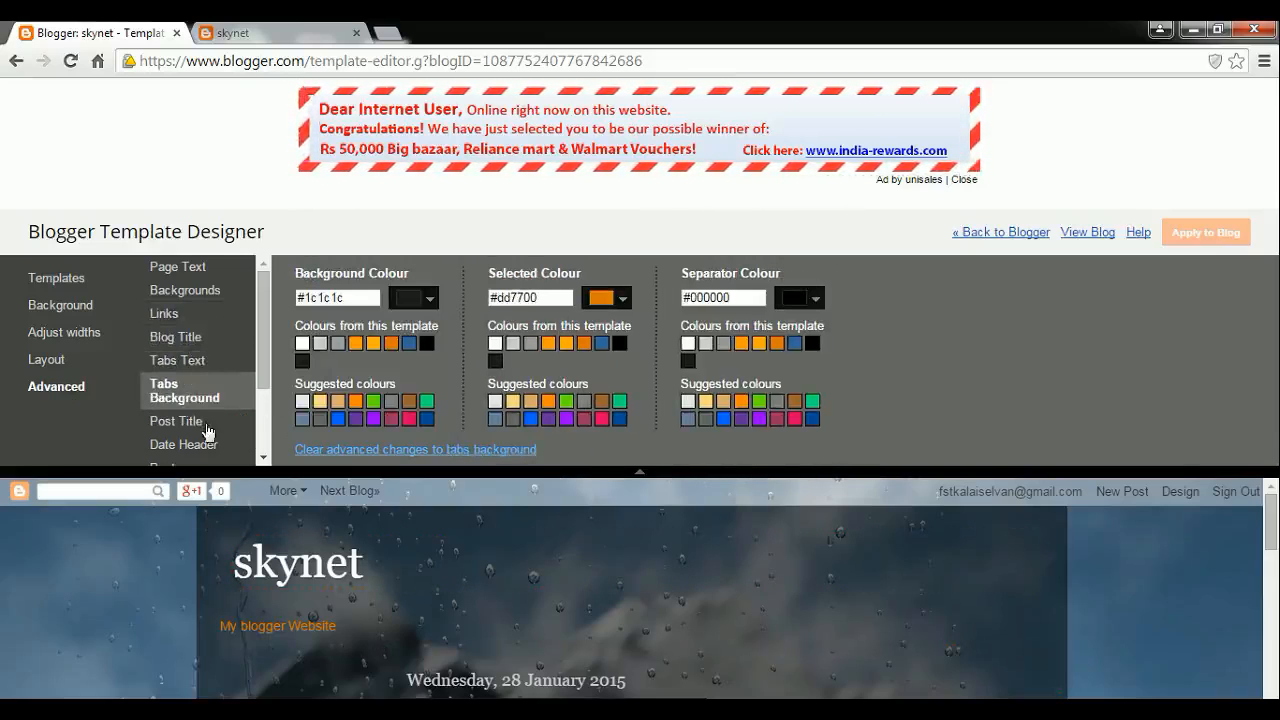
Step: Review the advanced options for custom CSS, footer links, footer, gadgets, post title, date header and post
scroll(200, 420, "down", 2)
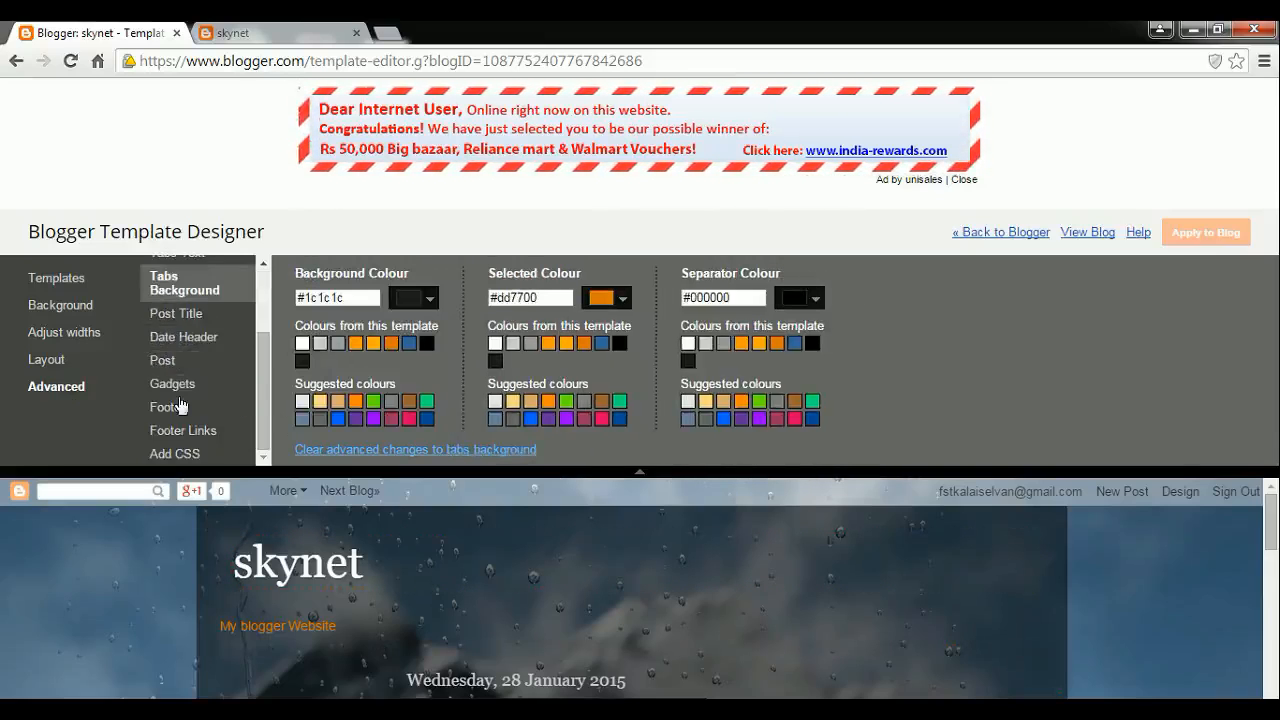
left_click(190, 460)
left_click(187, 431)
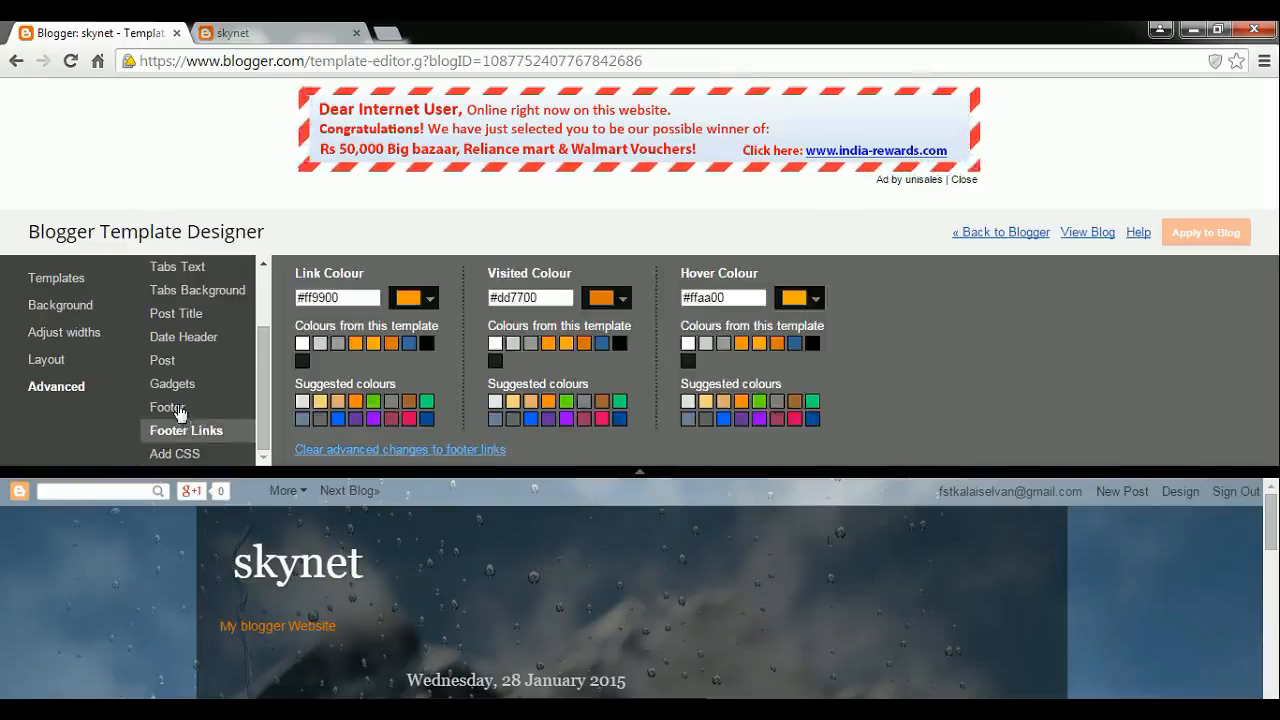
left_click(170, 407)
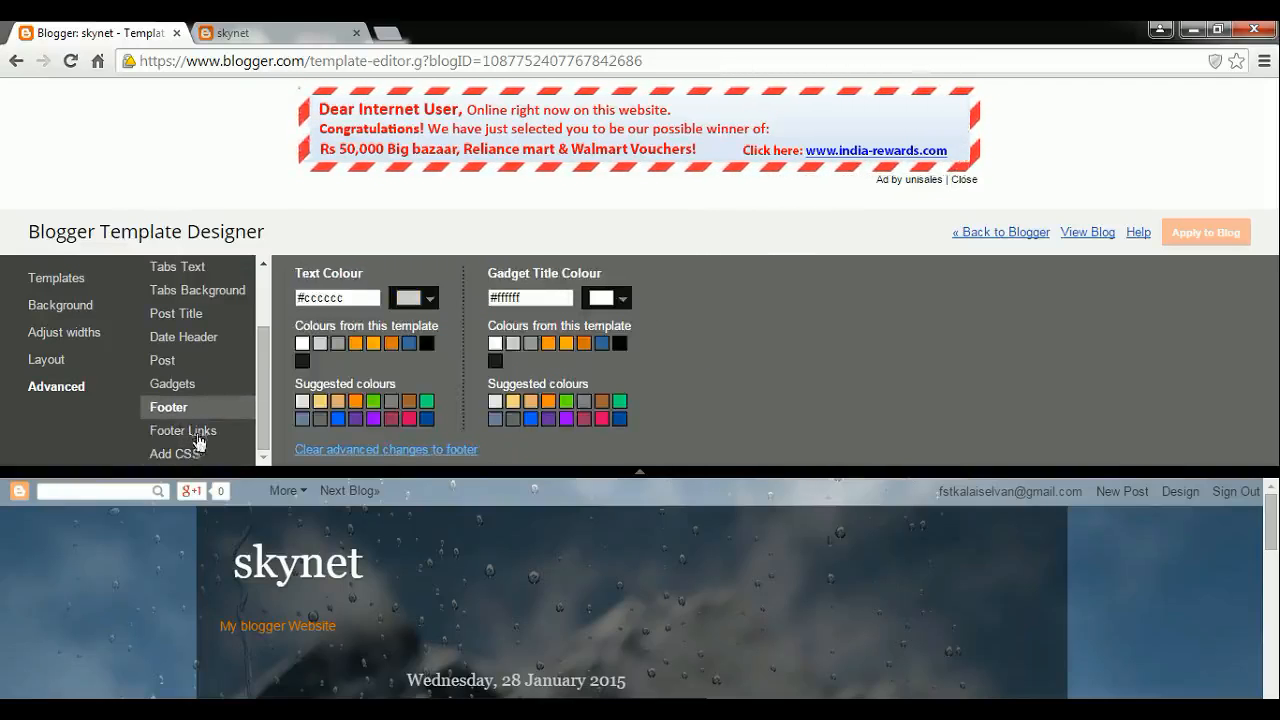
left_click(186, 386)
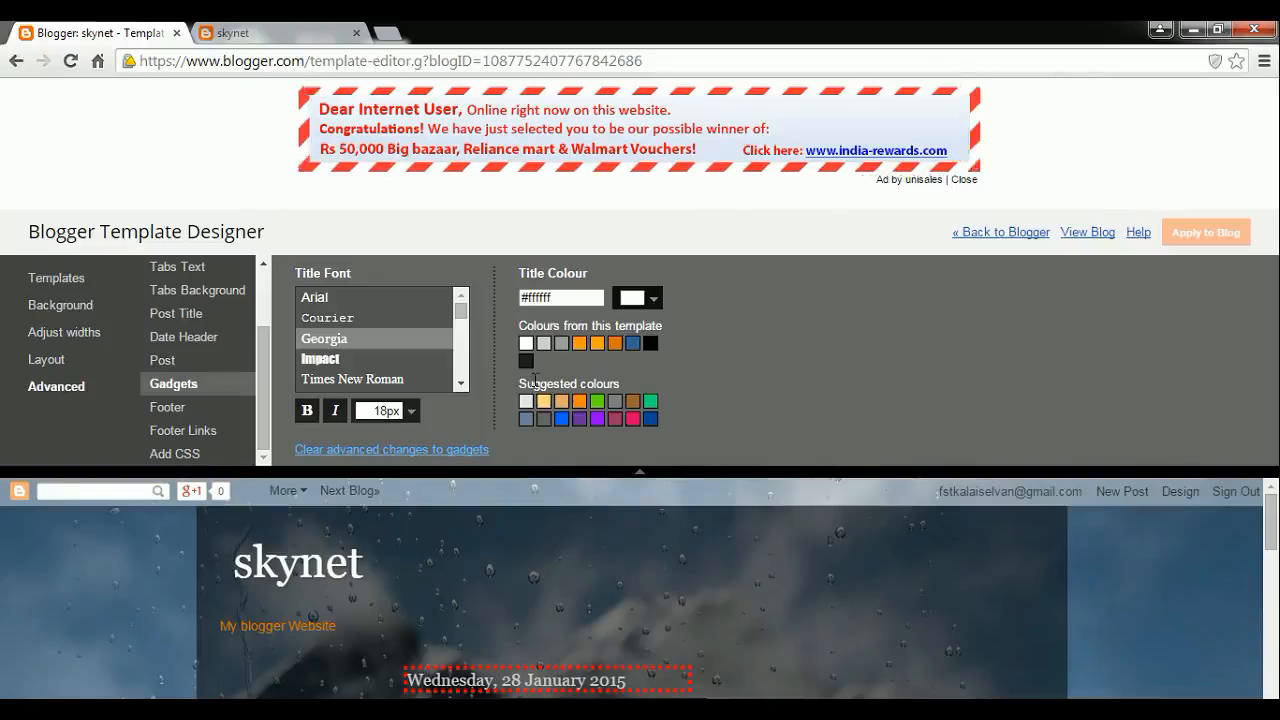
left_click(178, 360)
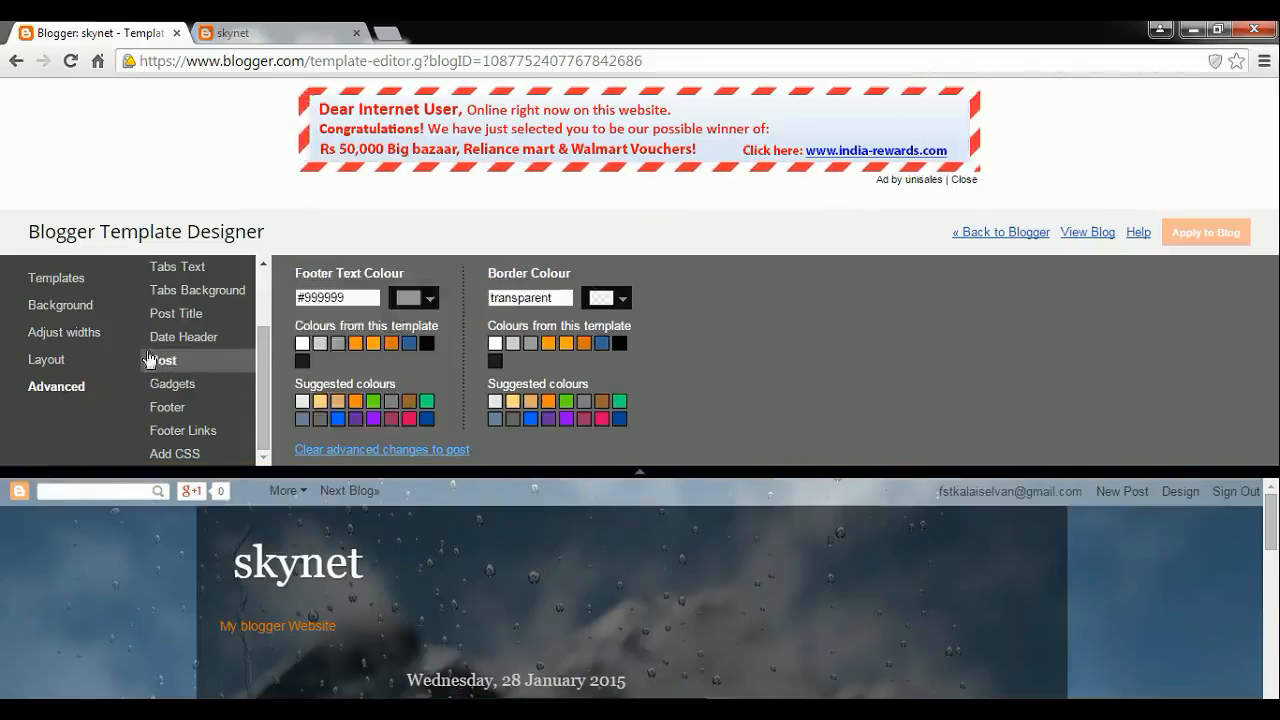
left_click(165, 313)
left_click(176, 346)
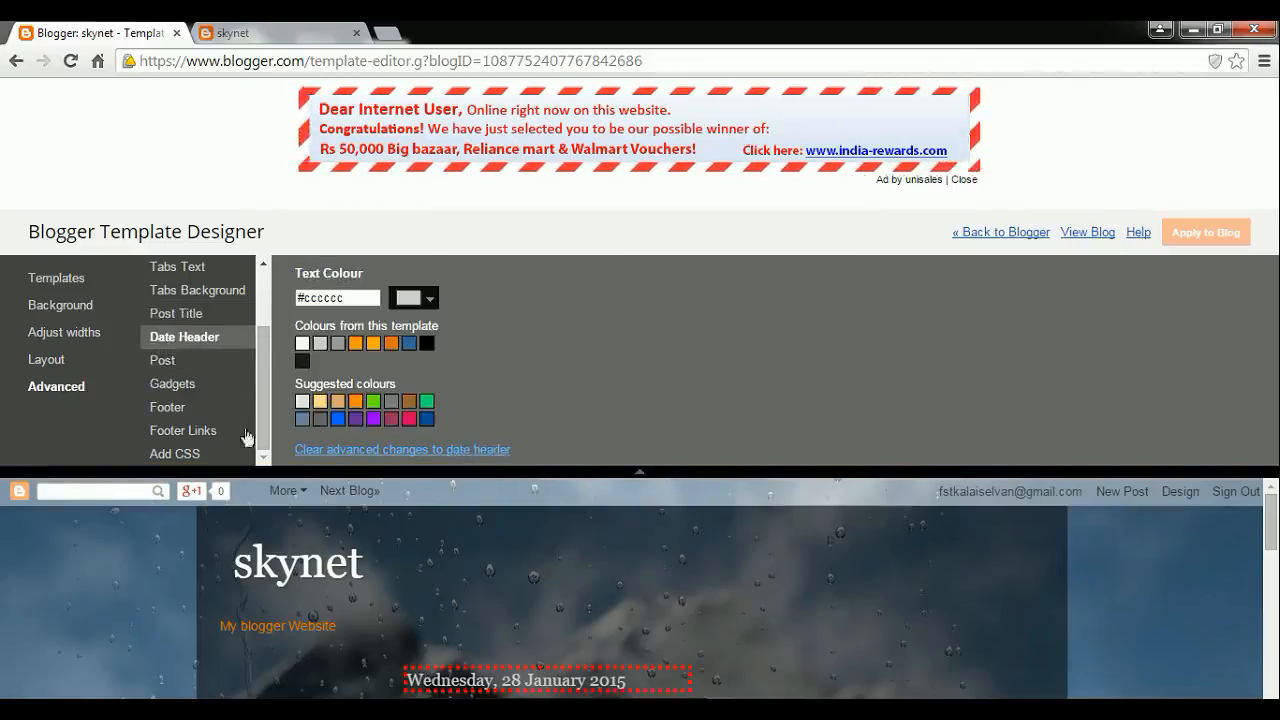
left_click(182, 364)
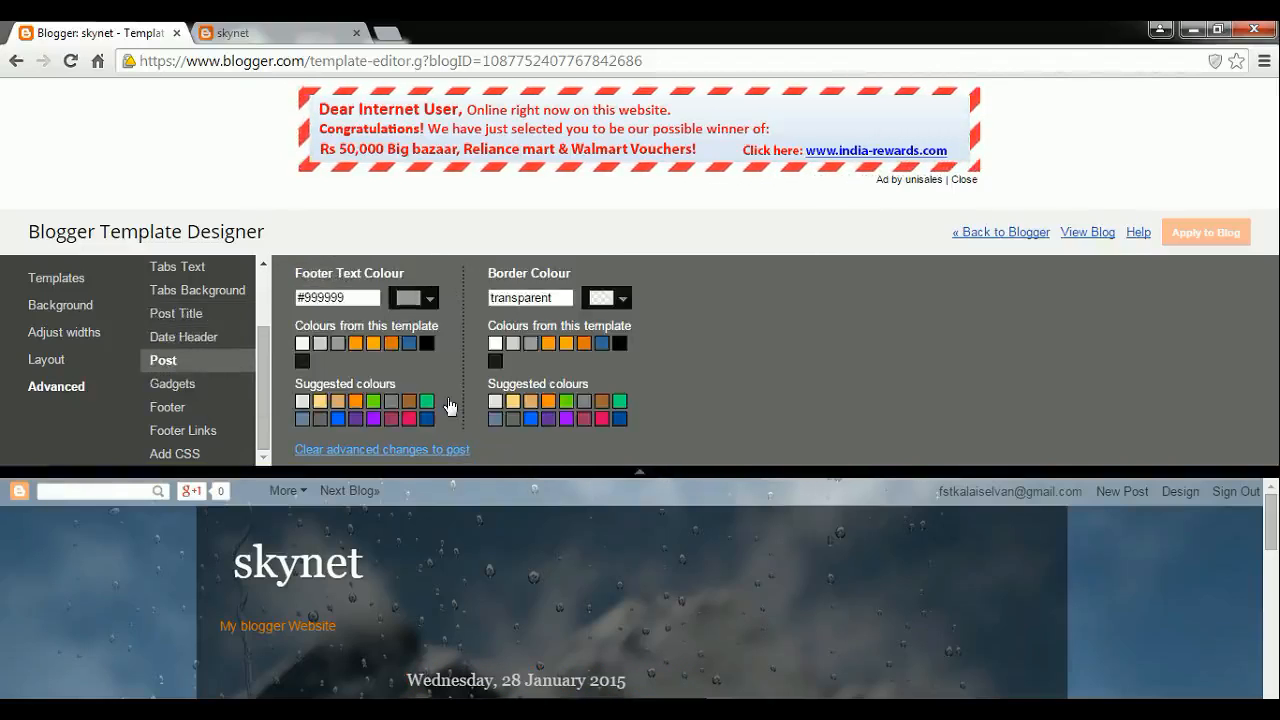